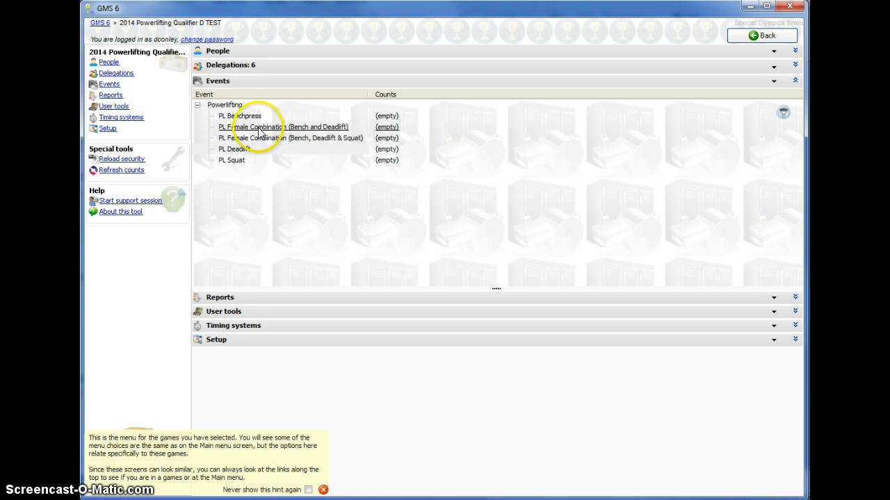
Step: Open the definition of the PL Female Combination (Bench and Deadlift) event
right_click(237, 129)
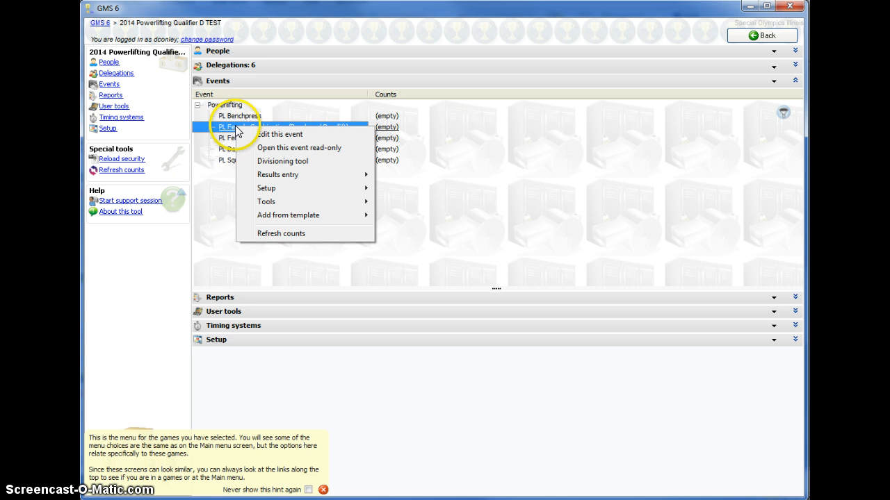
mouse_move(268, 193)
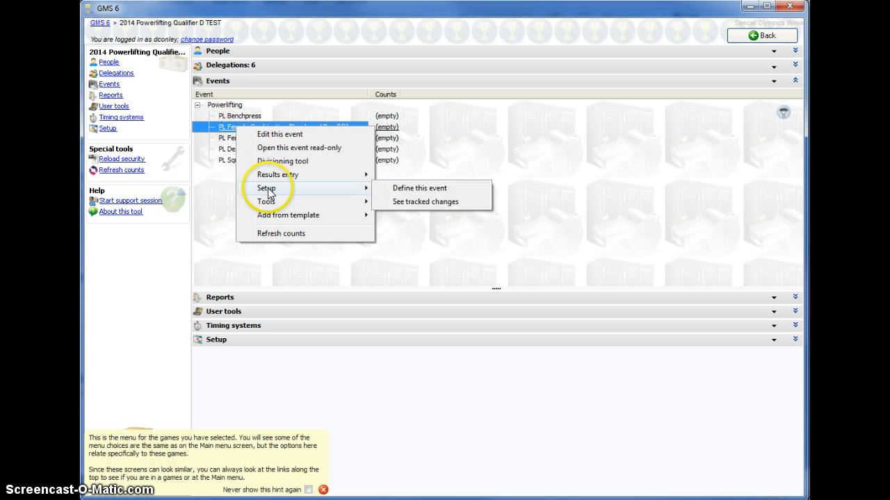
click(432, 189)
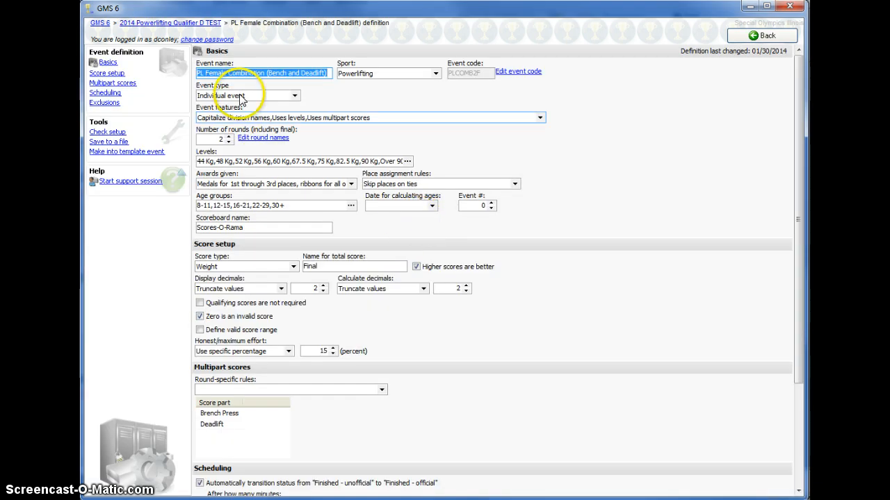
Step: Remove "Female" from the event name so it reads PL Combination (Bench and Deadlift)
click(227, 72)
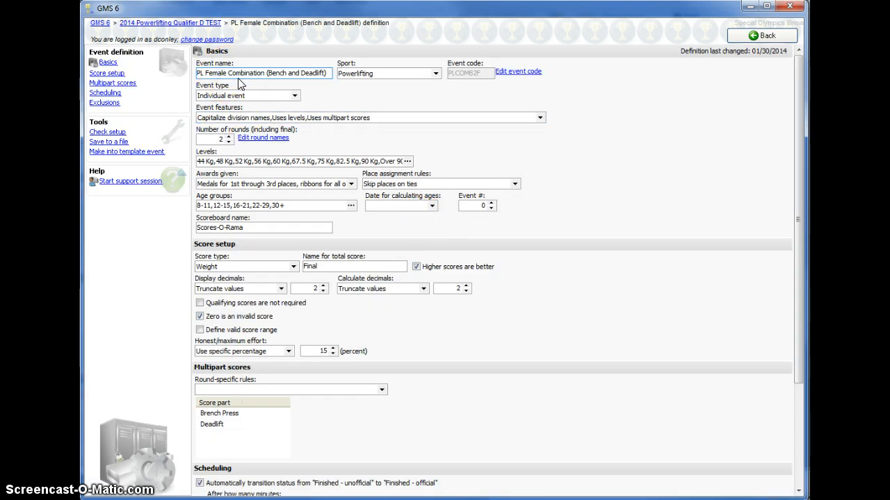
key(BackSpace)
key(BackSpace)
key(BackSpace)
key(BackSpace)
key(BackSpace)
key(BackSpace)
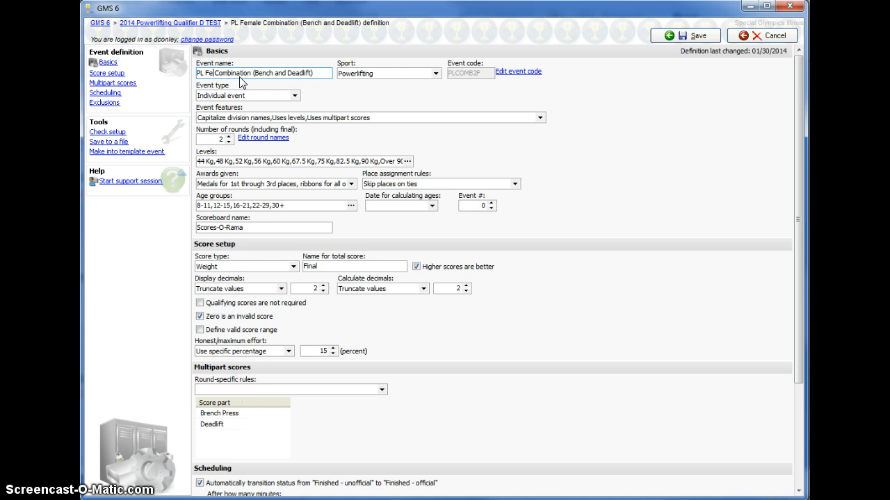
Step: Change the event code to PLCOMB2 and accept the change to the standard code
click(517, 71)
click(438, 251)
key(BackSpace)
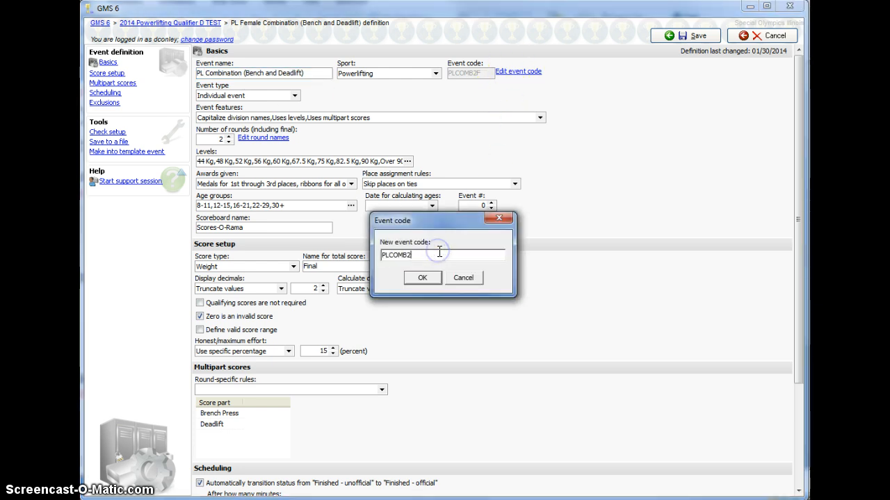
click(421, 278)
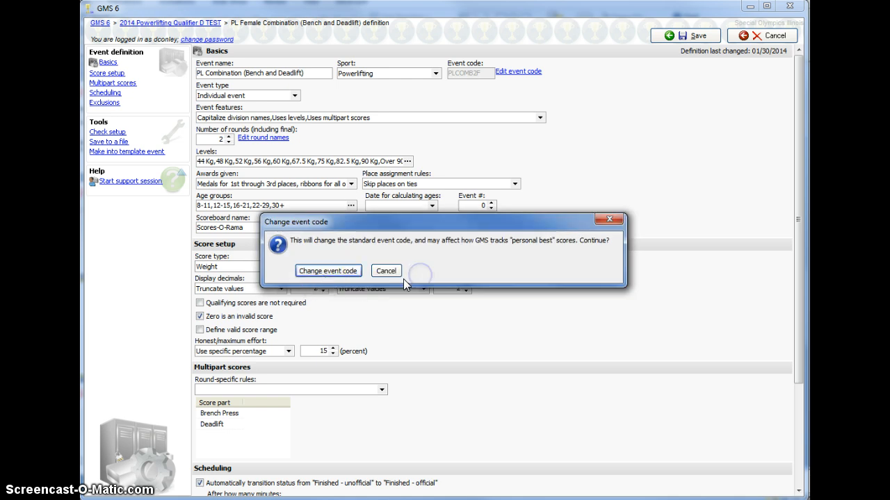
click(324, 270)
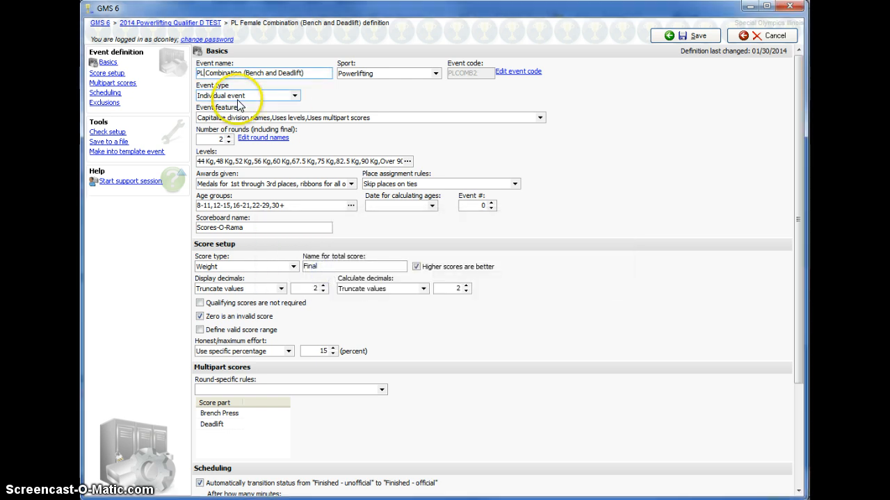
Step: Enable the "Combine rounds to get final score" feature for the event
click(388, 118)
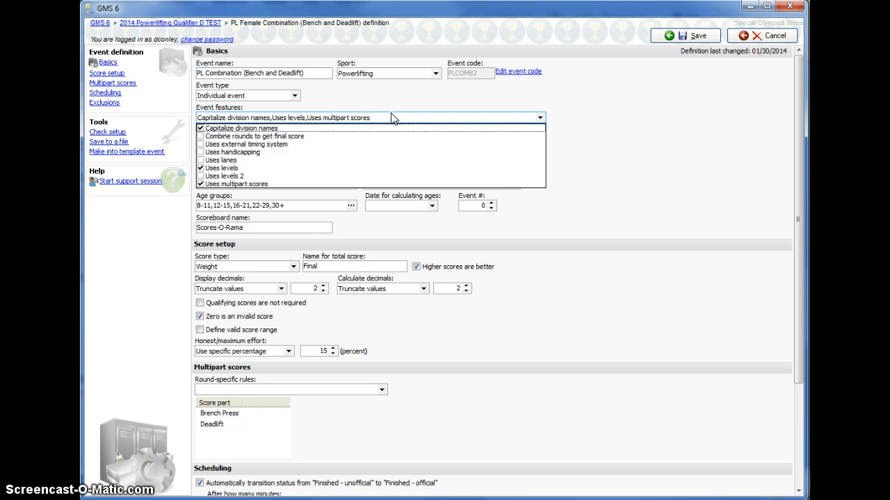
click(199, 137)
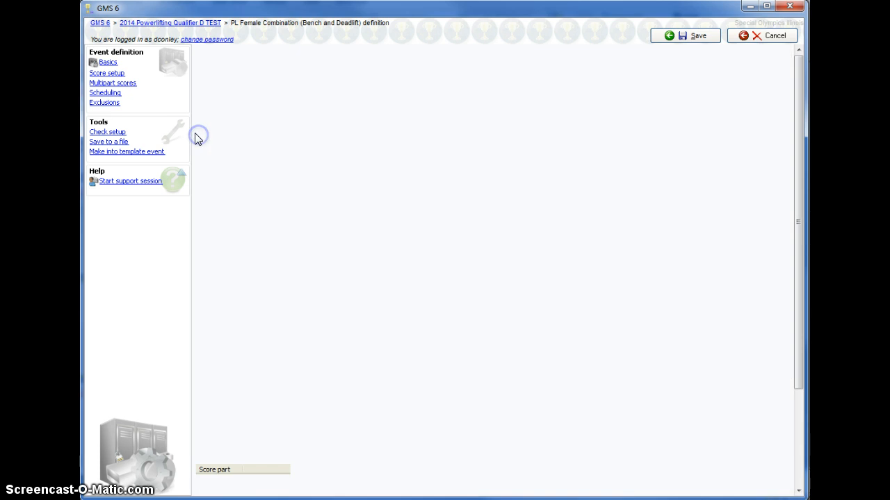
click(275, 120)
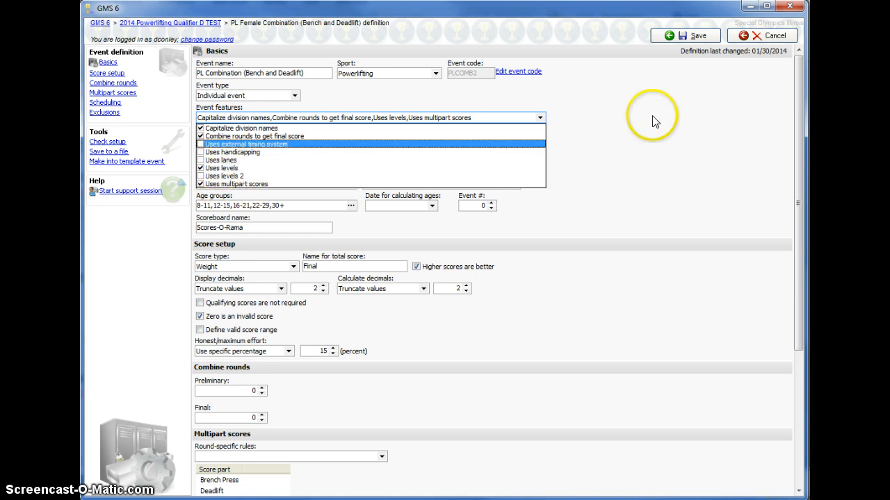
click(608, 126)
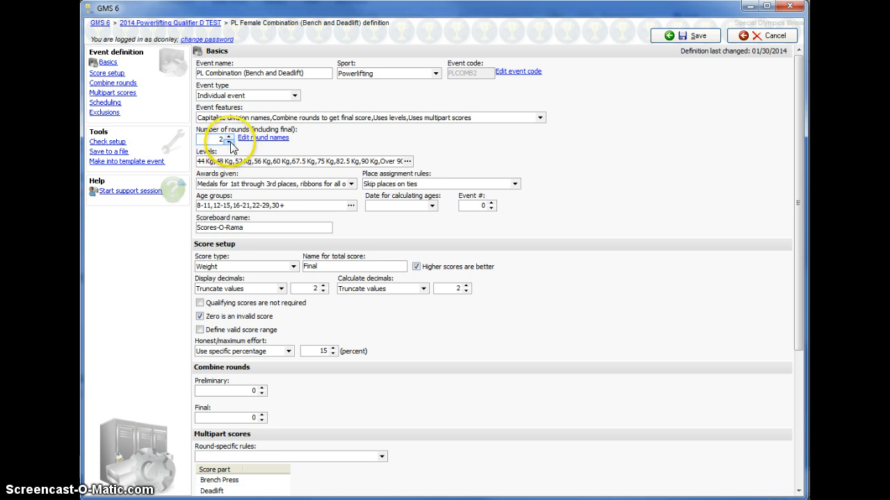
Step: Delete all existing weight levels from the event's level list, from 44 Kg through Over 90 Kg
click(407, 161)
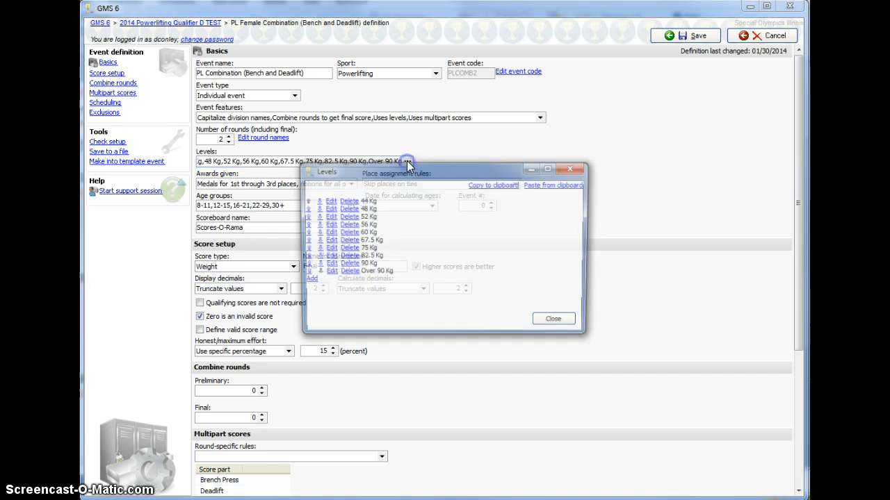
click(350, 203)
click(350, 203)
click(350, 203)
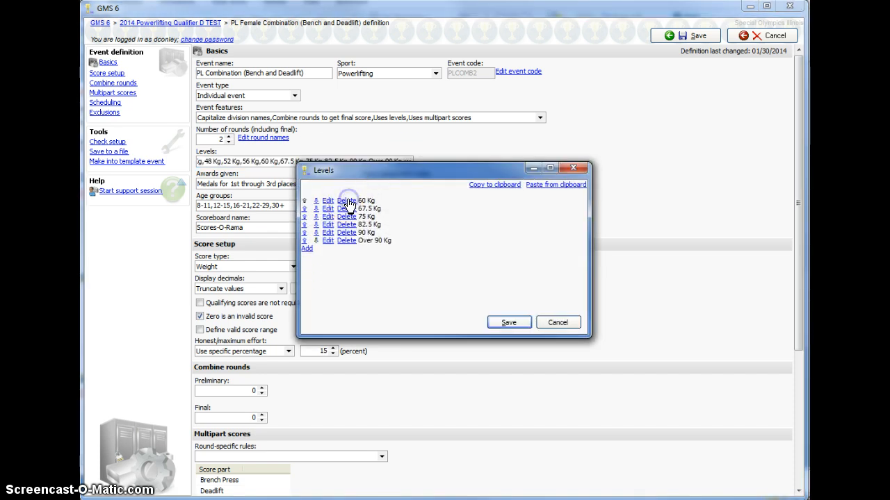
click(349, 203)
click(349, 203)
click(348, 203)
click(348, 203)
click(347, 201)
click(347, 201)
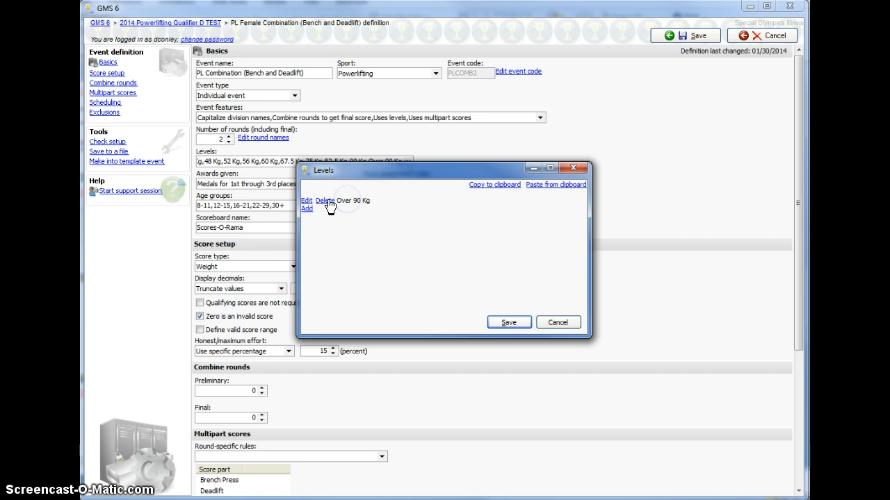
click(326, 202)
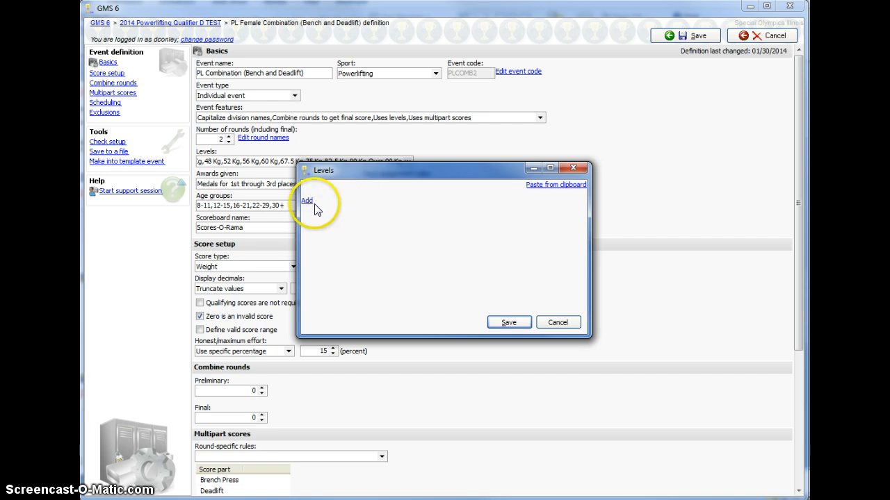
Step: Paste the copied list of new levels, Level A - 53kg through Level Q - 84+kg, and save the level list
click(307, 201)
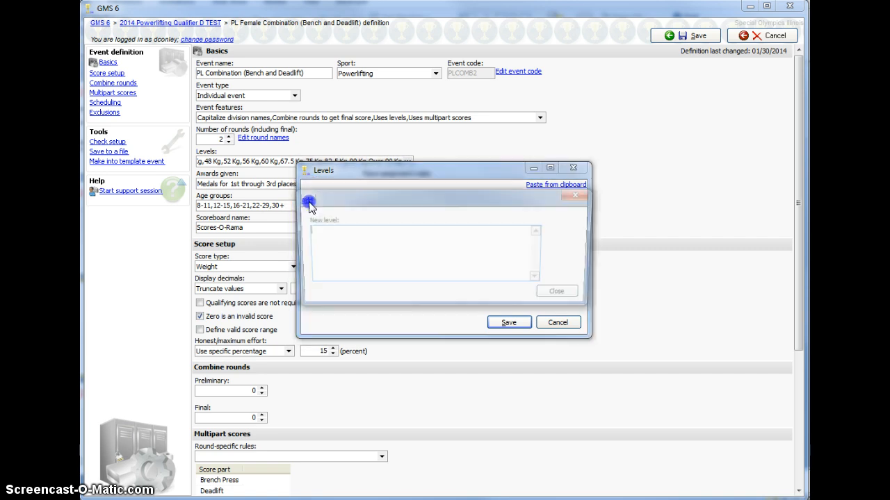
right_click(345, 236)
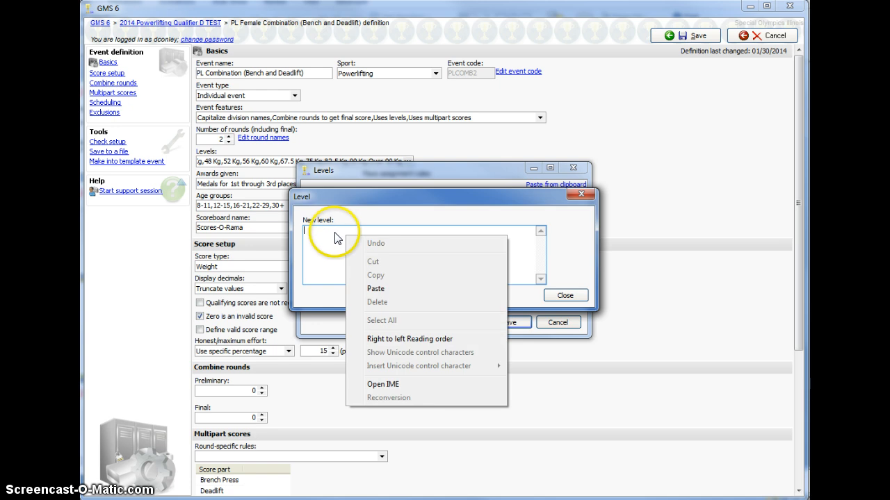
click(389, 291)
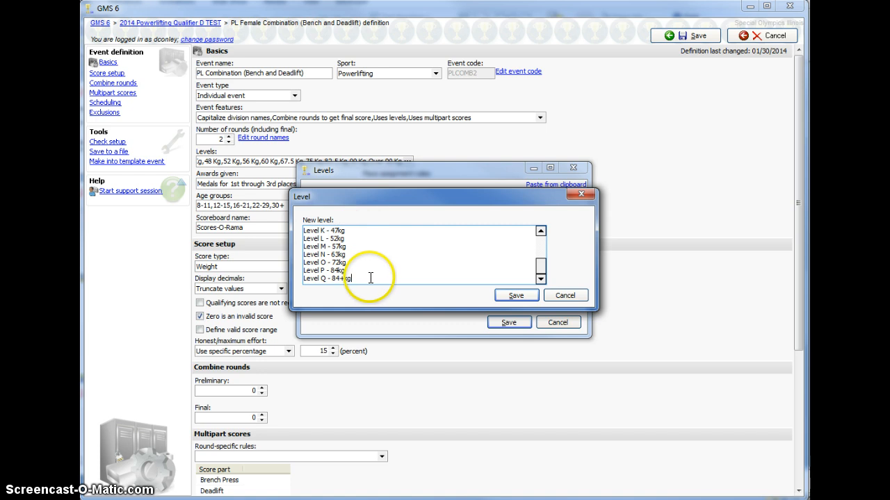
click(526, 300)
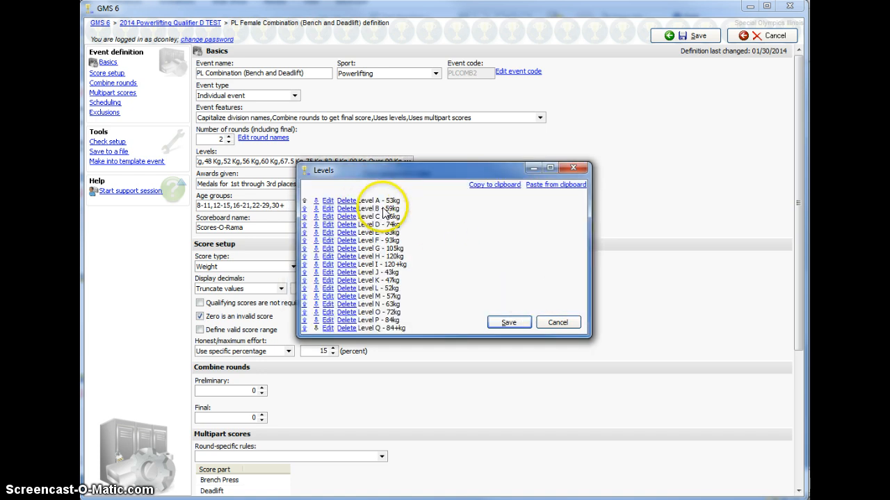
click(509, 323)
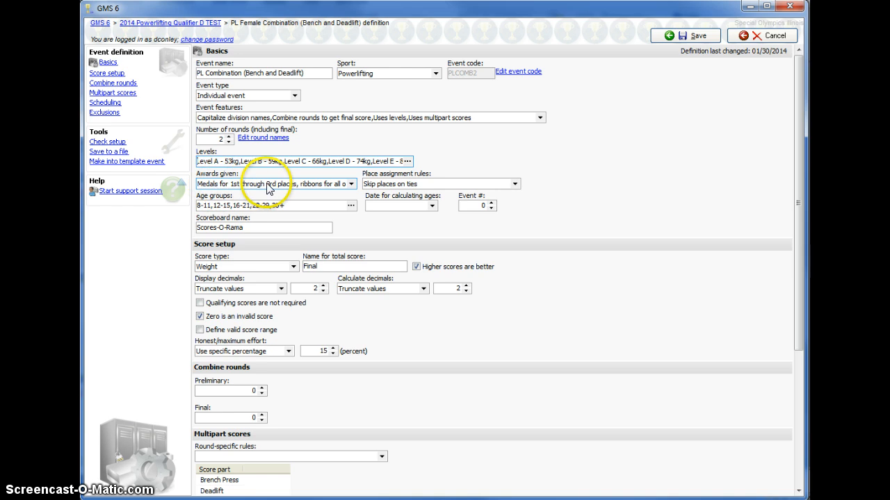
Step: Set the place assignment rules to "Don't skip places on ties" and delete all existing age groups
click(432, 184)
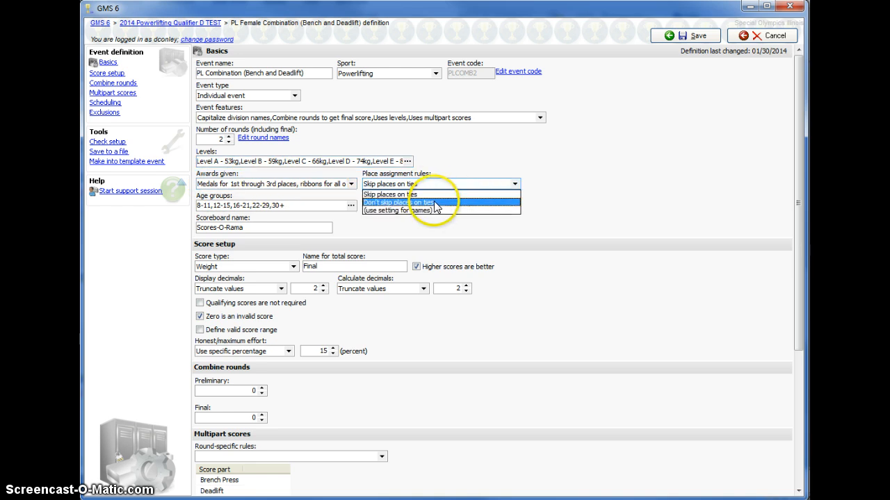
click(434, 202)
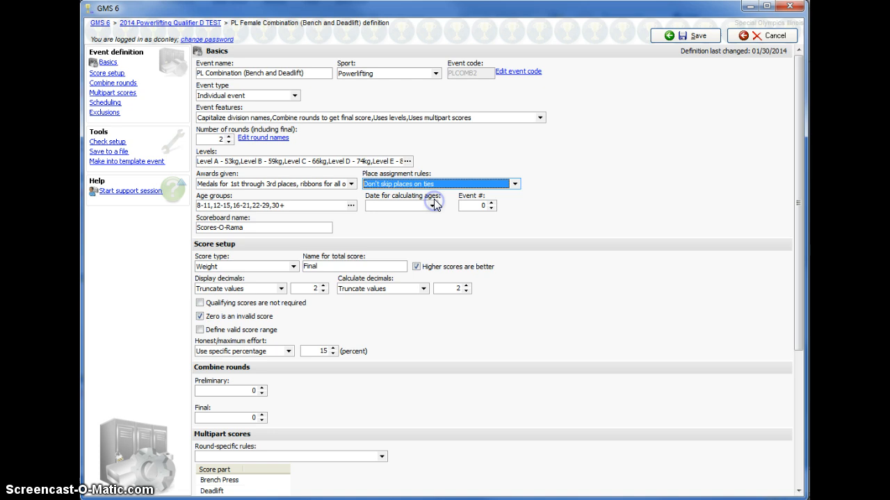
click(351, 206)
click(347, 199)
click(348, 199)
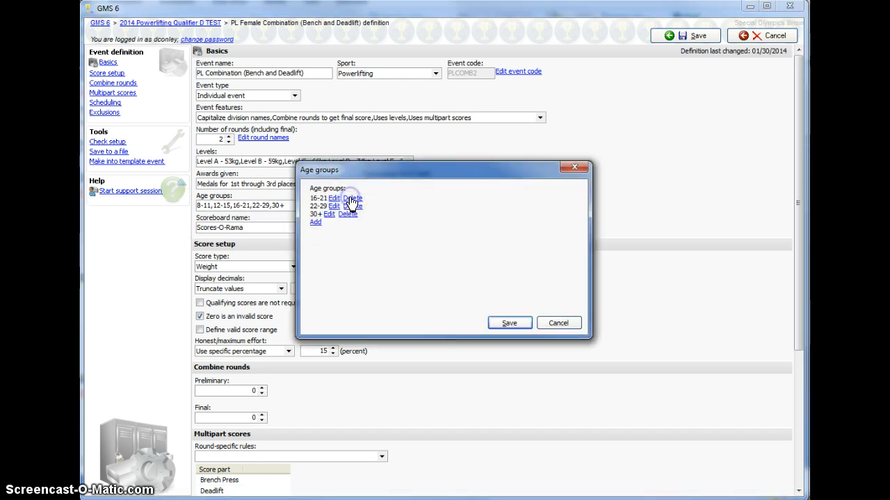
click(347, 199)
click(347, 199)
click(348, 198)
Step: Add age groups starting at 14, 22 and 30, and save the age group list
click(315, 199)
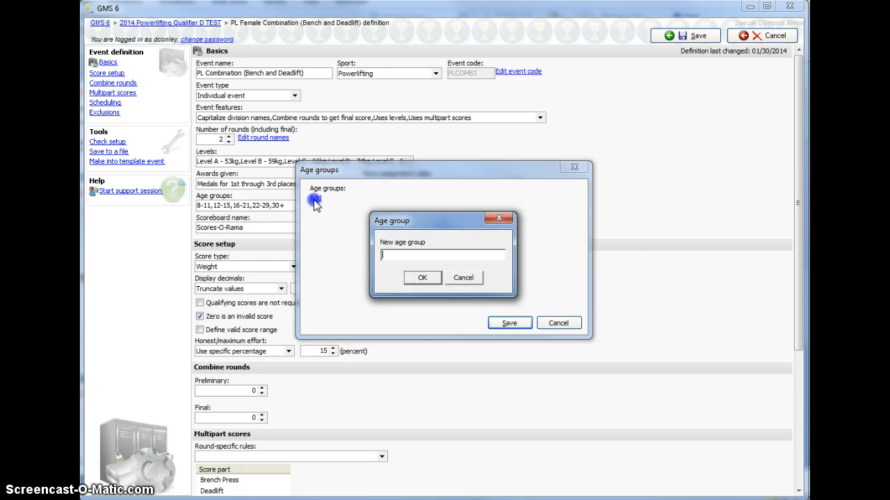
text(14)
click(419, 277)
click(314, 206)
text(22)
click(422, 278)
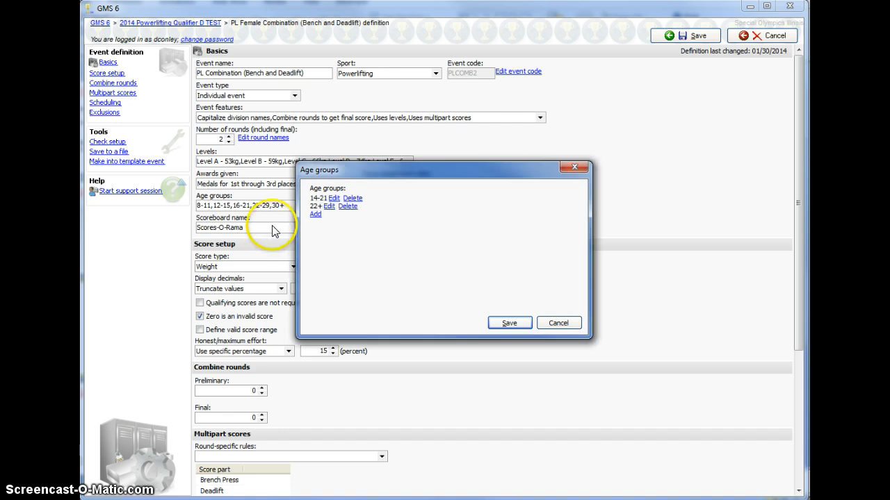
click(316, 215)
text(30)
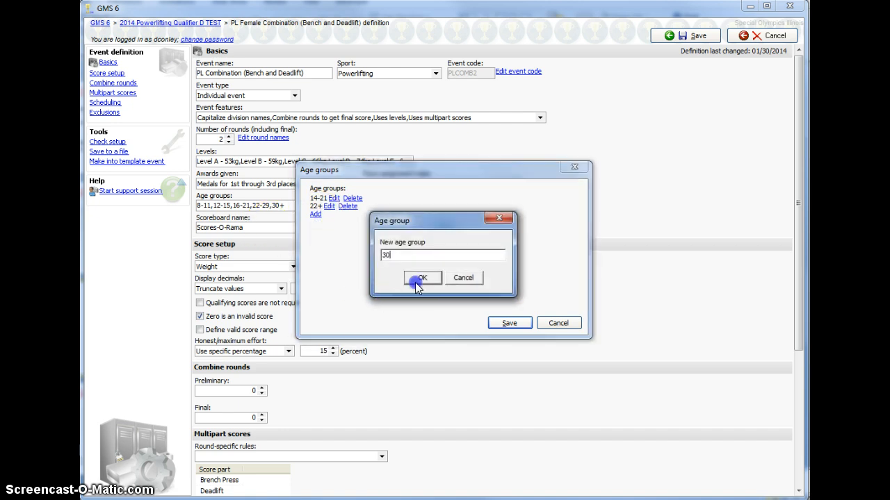
click(419, 278)
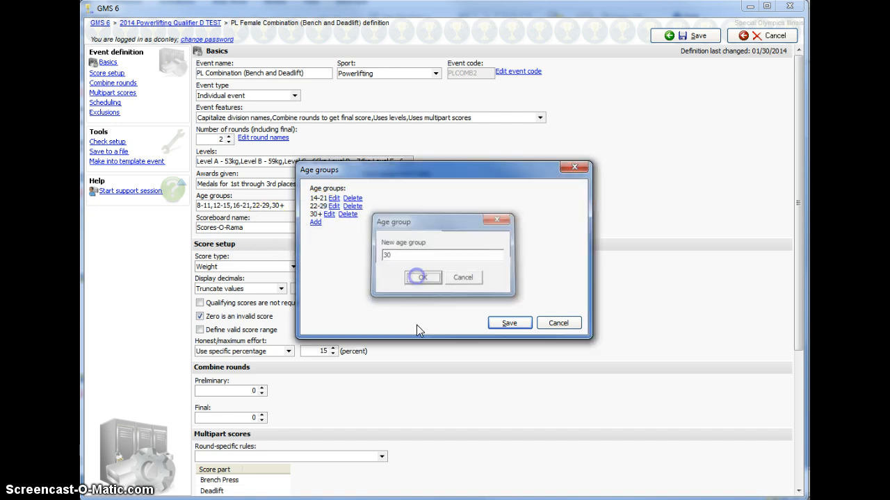
click(515, 323)
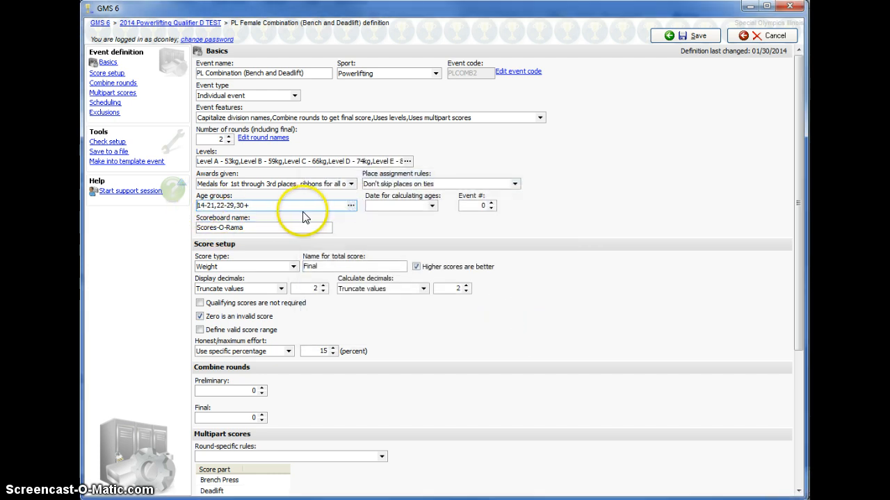
Step: Set the date for calculating ages to 12/31/2014 and clear the scoreboard name
click(433, 207)
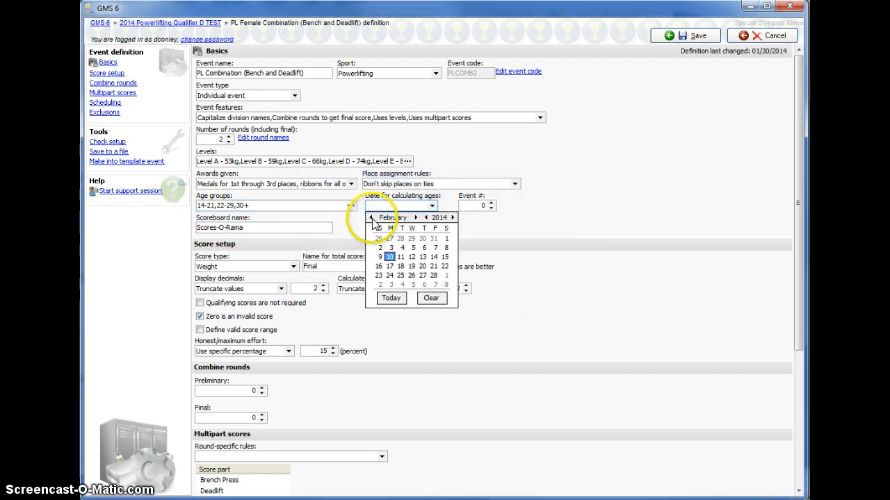
click(370, 218)
click(370, 218)
click(453, 217)
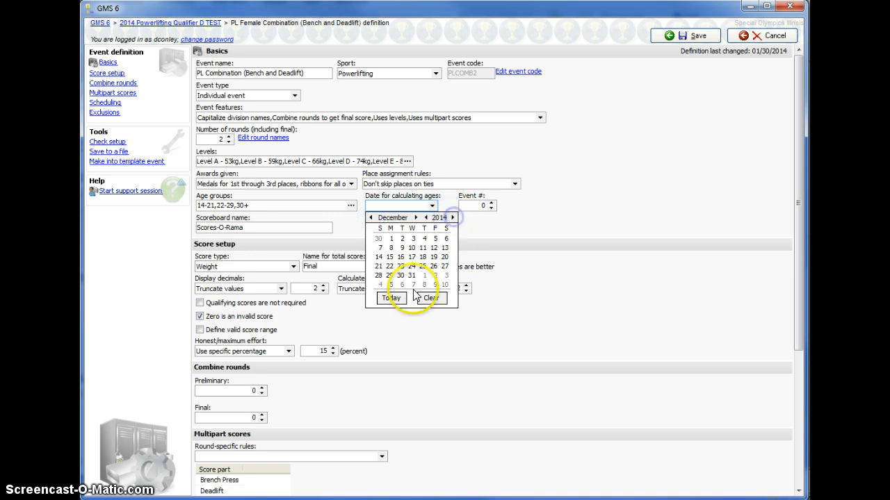
click(412, 284)
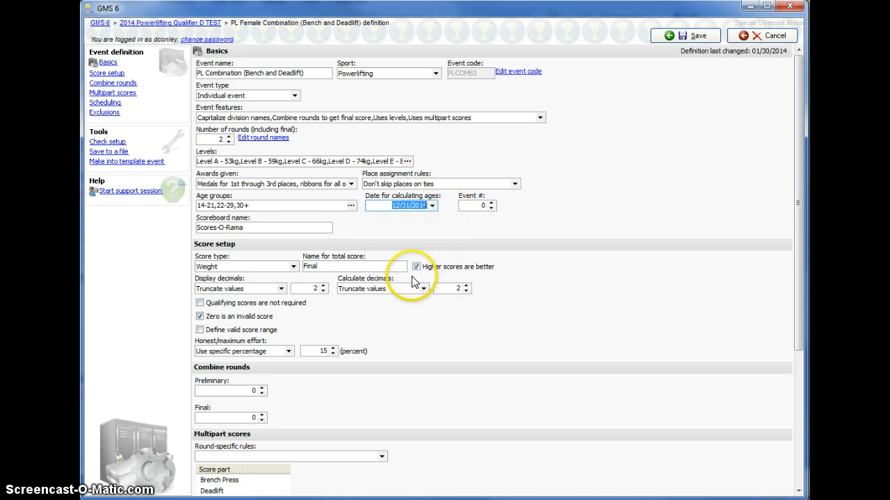
click(306, 228)
key(Delete)
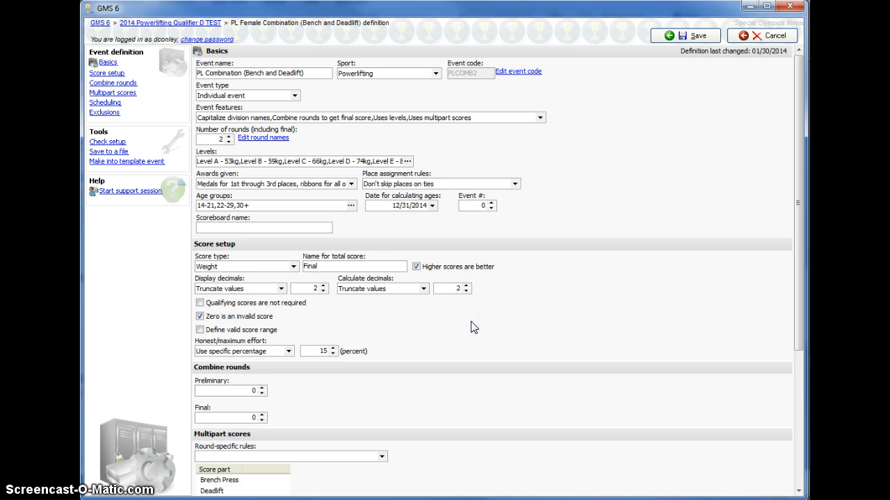
Step: Set the honest/maximum effort rule to a specific percentage of 30 percent
scroll(470, 326, down, 3)
scroll(471, 327, up, 3)
click(459, 347)
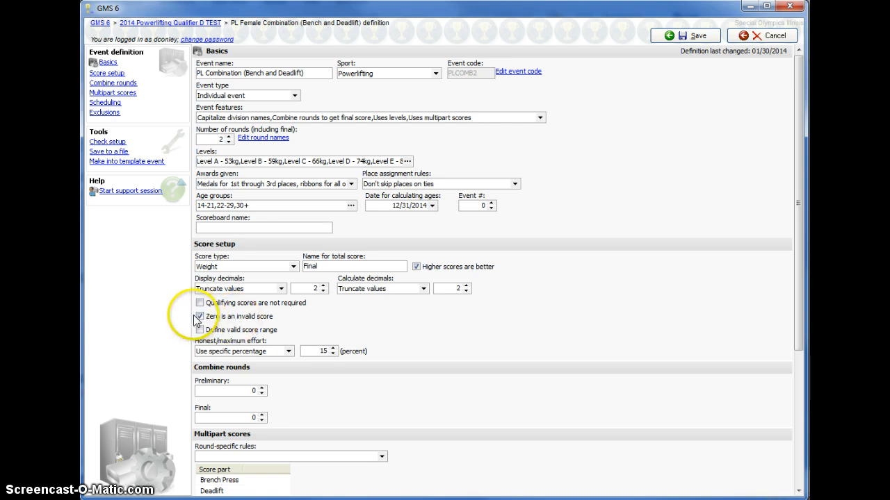
double_click(324, 351)
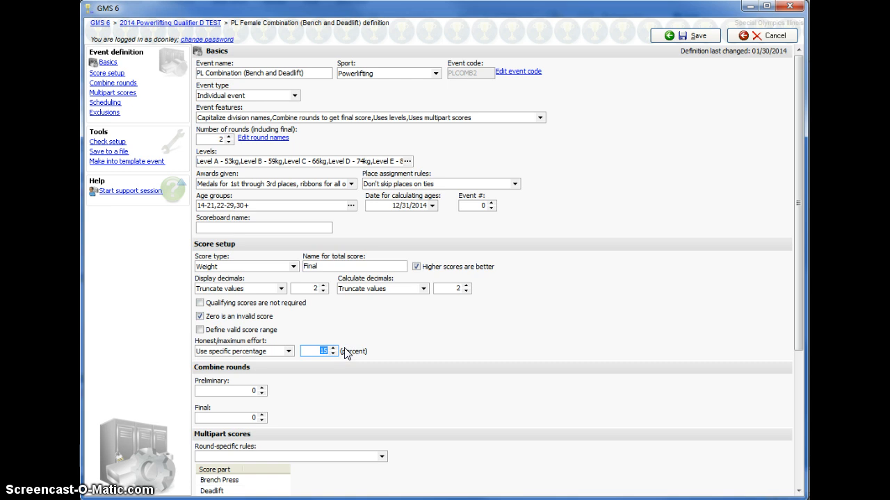
text(30)
Step: Set the Preliminary value for combining rounds to 100
scroll(428, 352, down, 5)
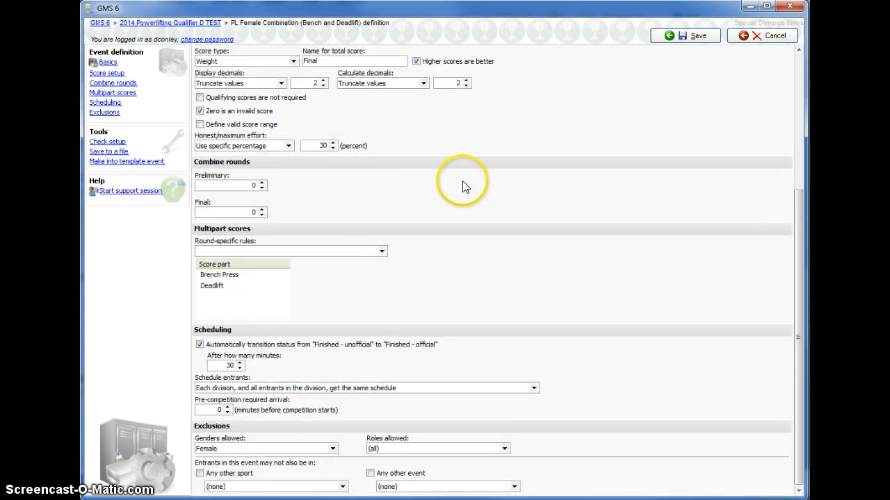
scroll(462, 182, up, 5)
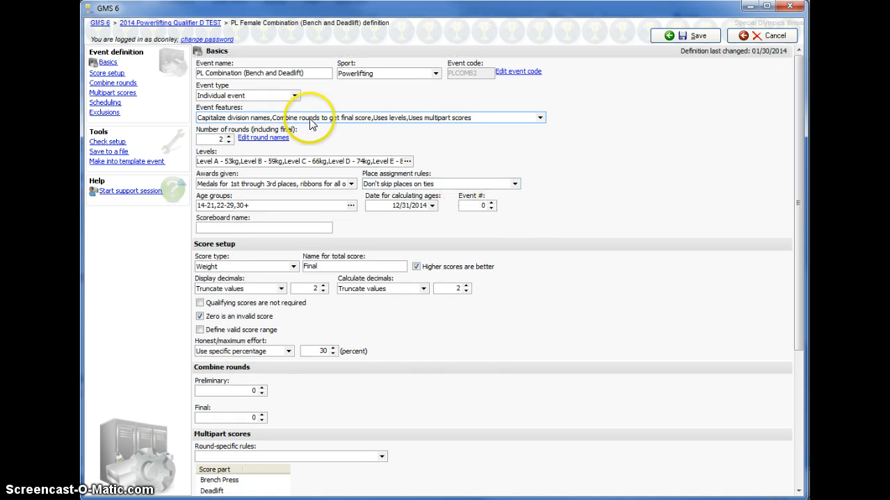
scroll(466, 365, down, 5)
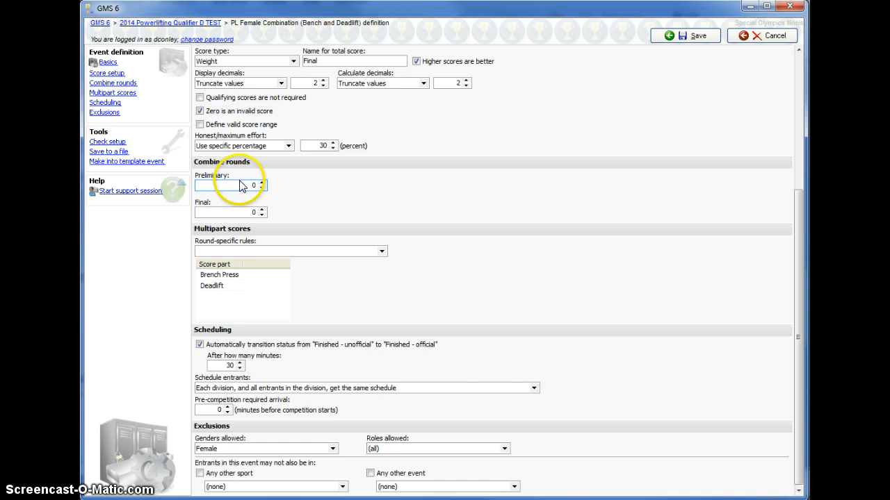
click(242, 184)
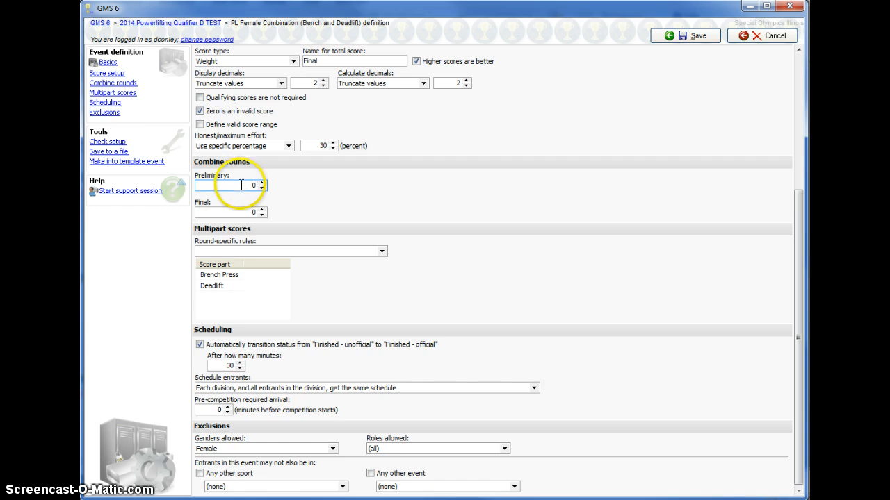
click(241, 185)
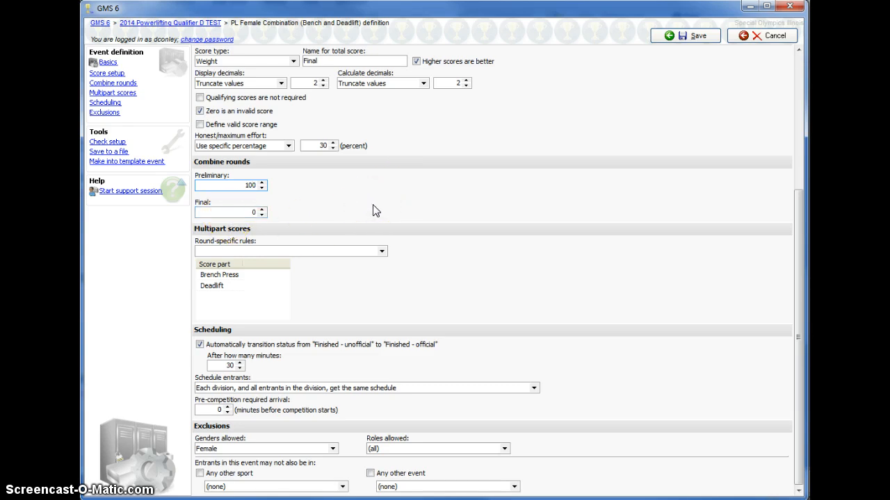
Step: Set the multipart round-specific rules to Preliminary, and check the parts used and the settings of the two score parts
click(381, 251)
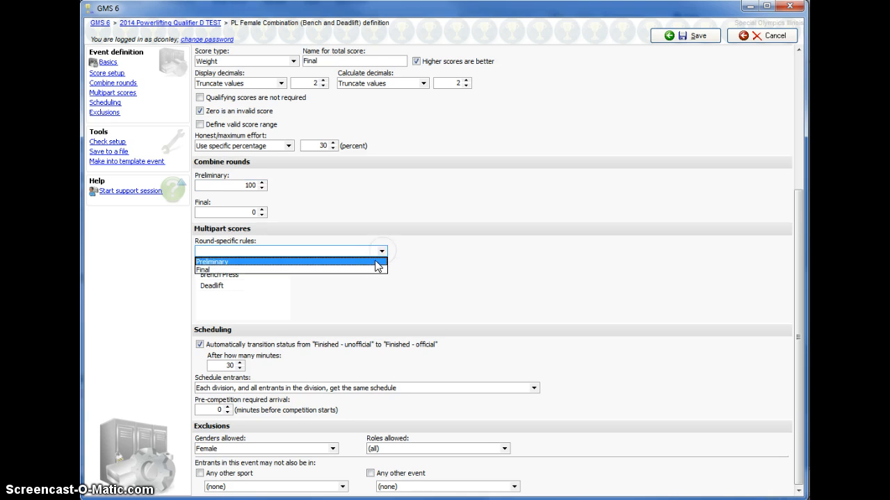
click(374, 263)
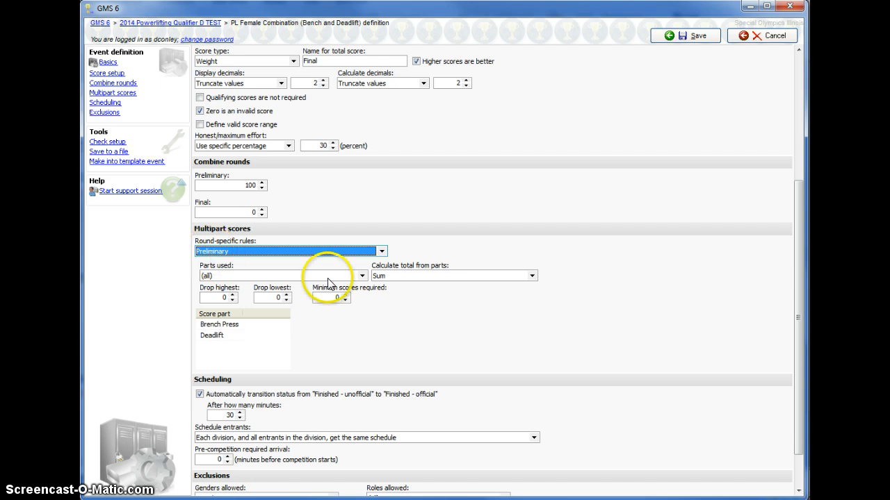
click(362, 276)
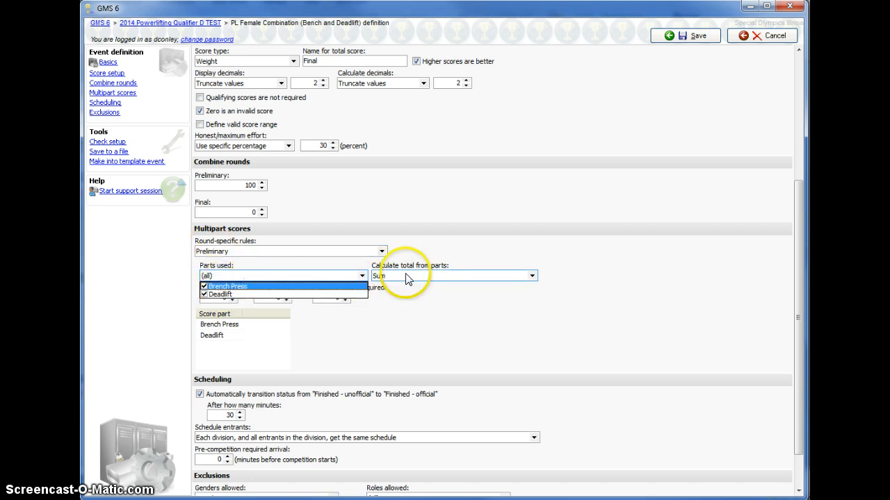
click(438, 261)
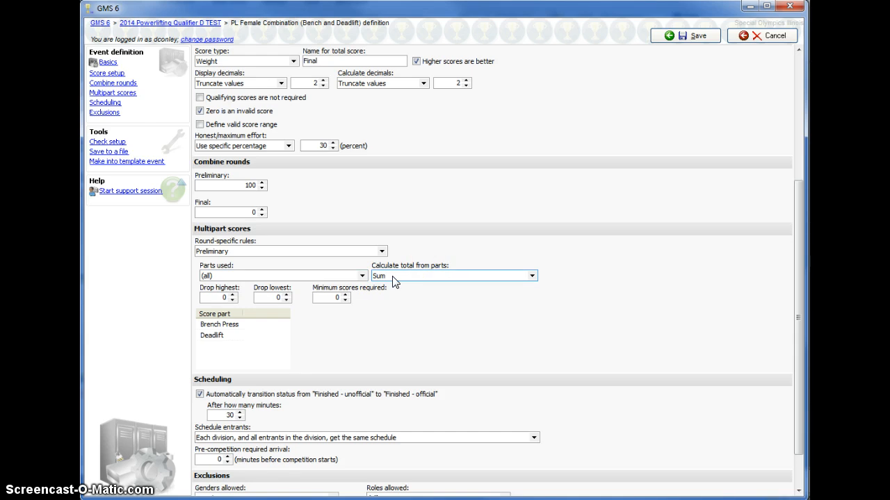
click(223, 325)
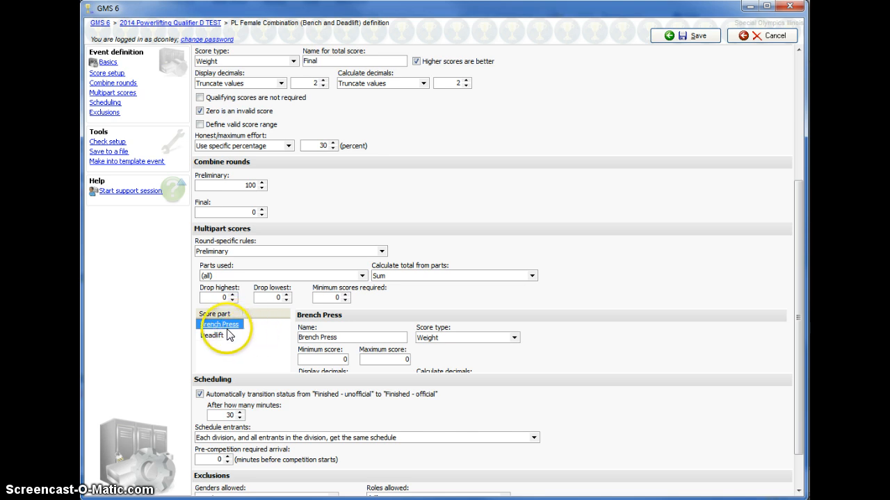
click(341, 337)
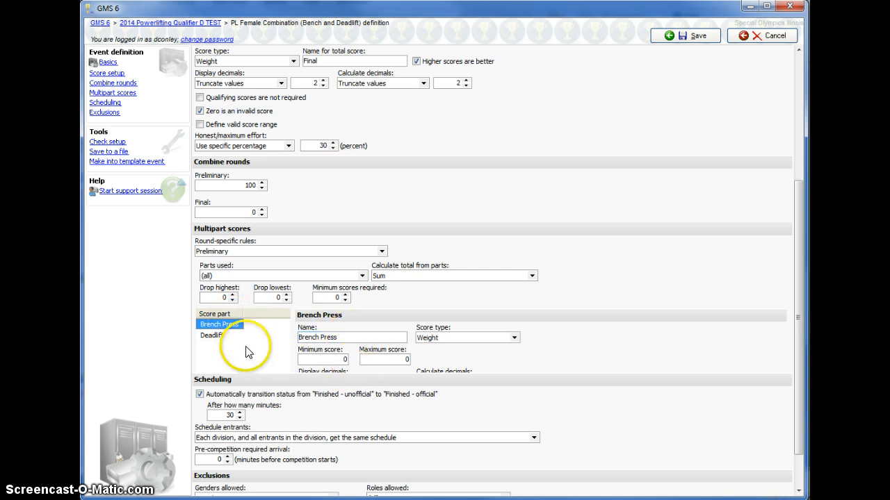
click(209, 335)
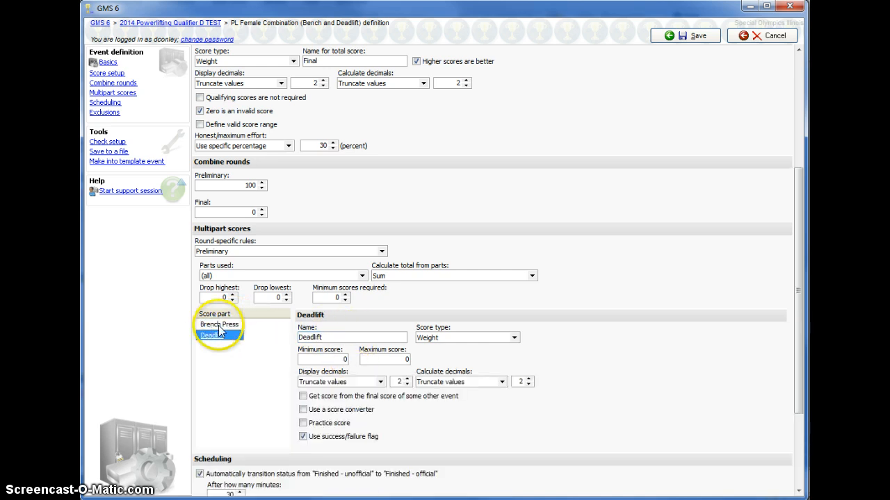
Step: Make the Brench Press score part get its score from the final score of the PL Benchpress event
click(219, 326)
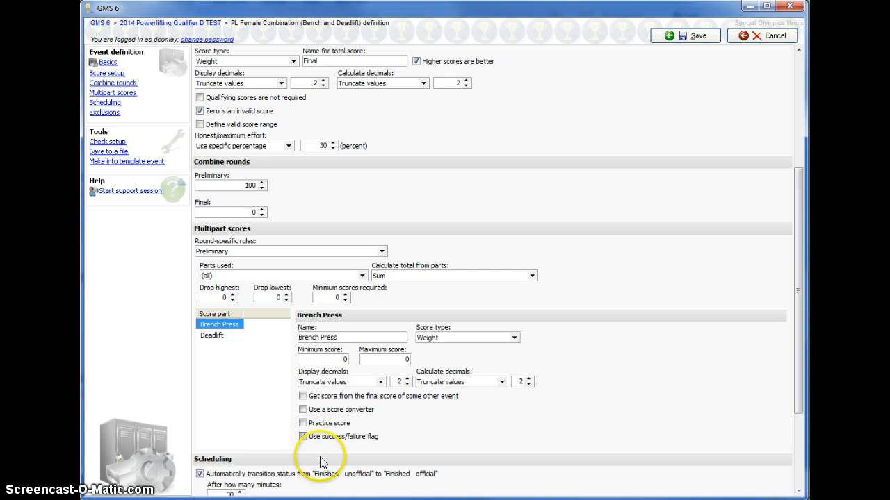
click(347, 337)
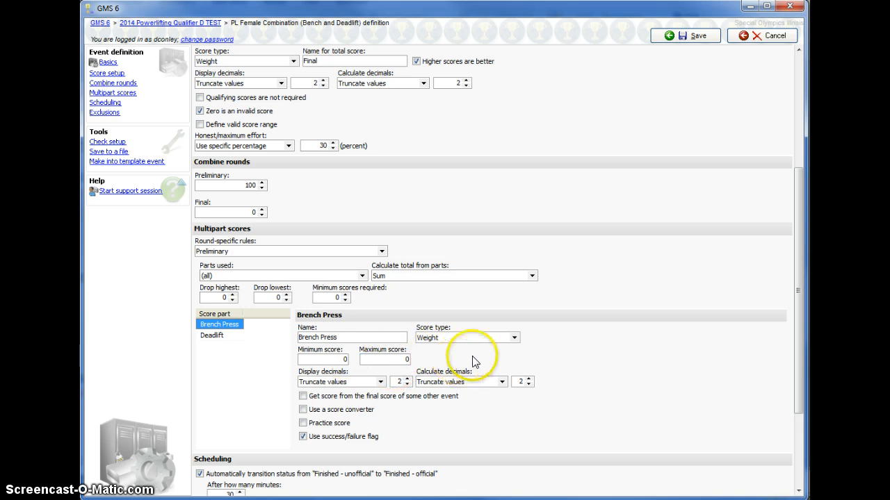
click(302, 396)
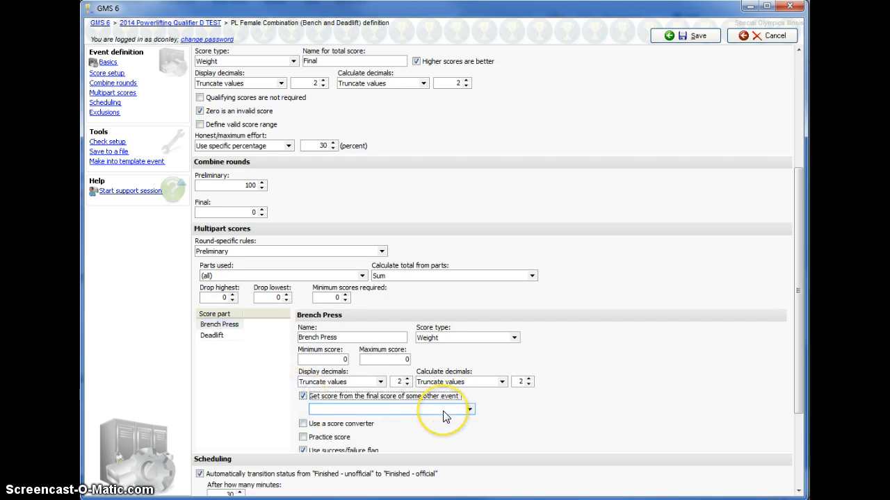
click(445, 410)
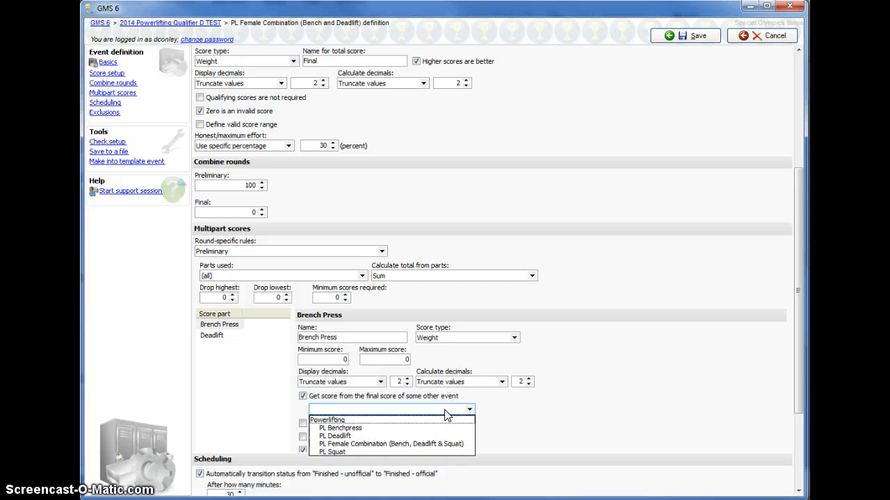
click(344, 428)
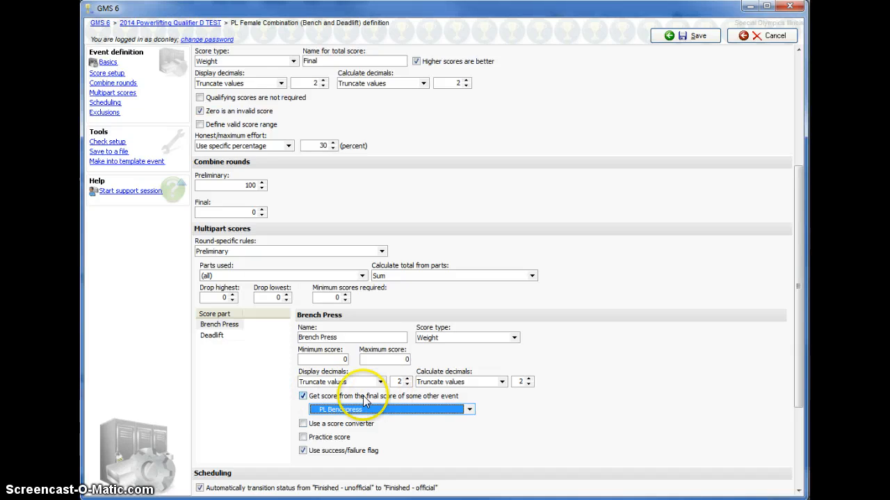
click(387, 398)
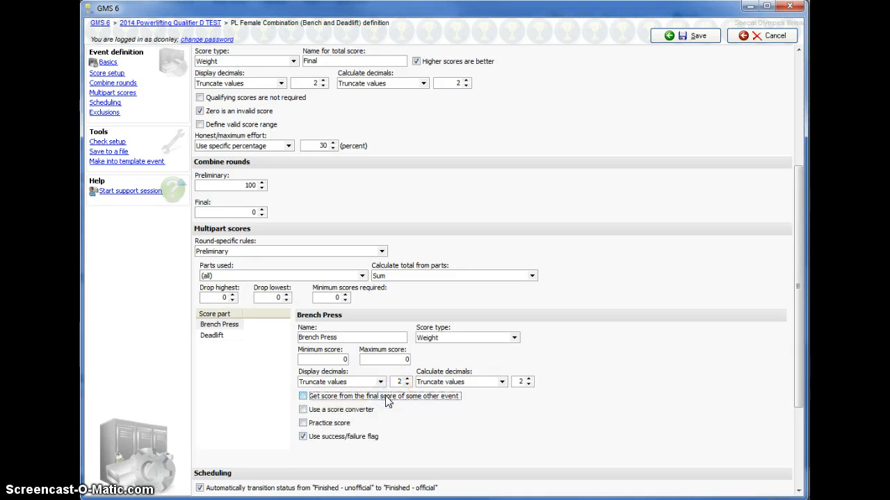
click(387, 398)
click(389, 410)
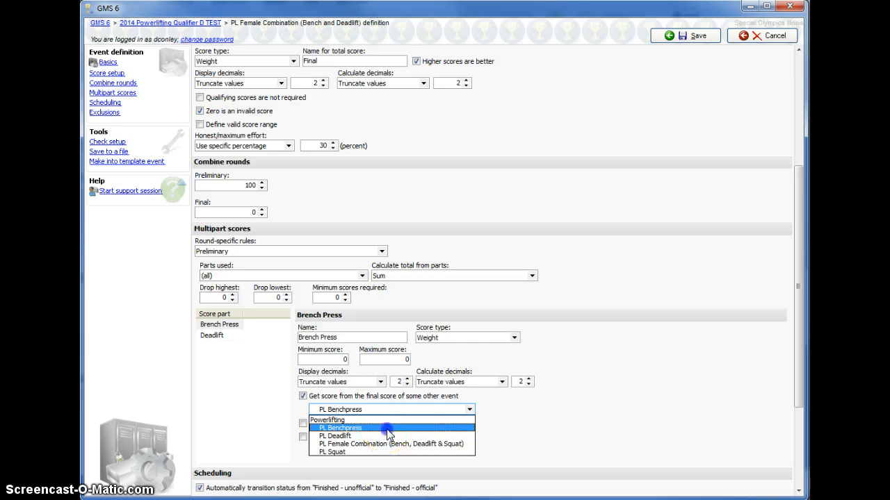
click(387, 428)
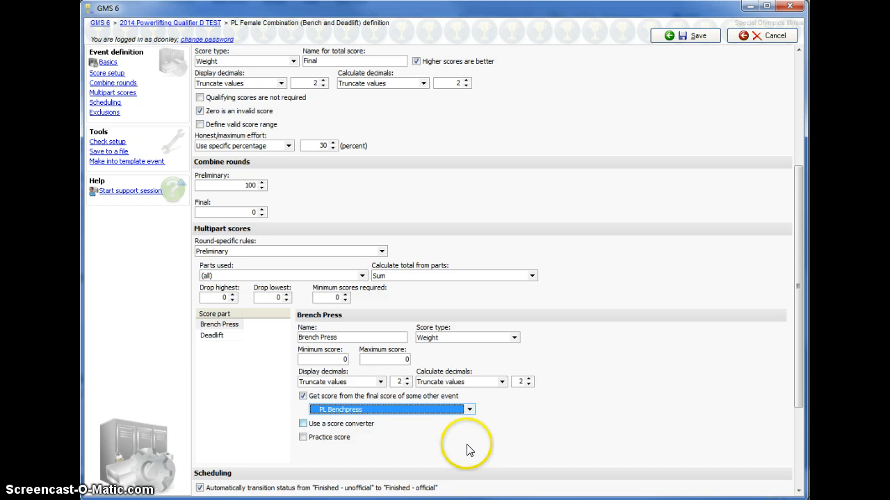
scroll(432, 430, down, 1)
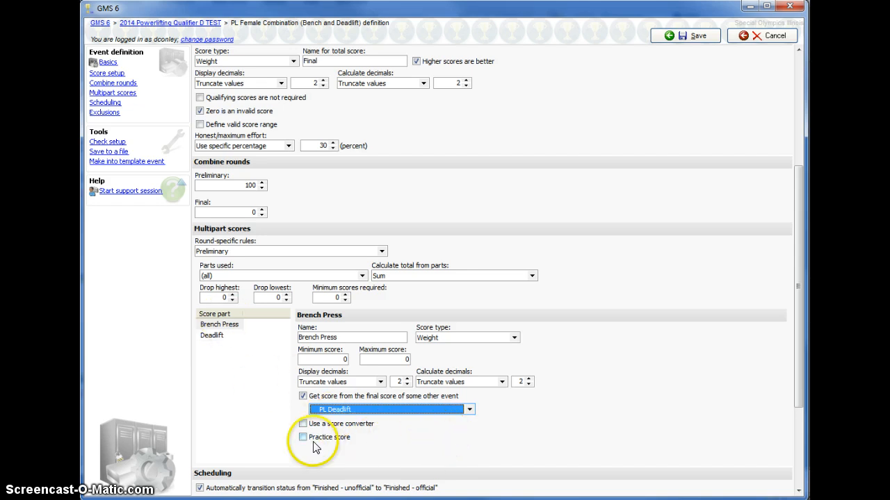
Step: Make the Deadlift score part get its score from the final score of the PL Deadlift event
click(213, 335)
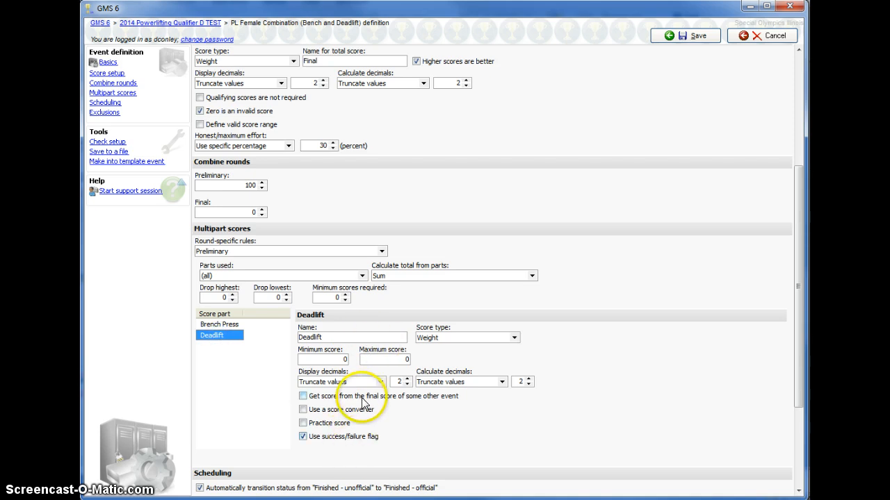
click(304, 396)
click(380, 410)
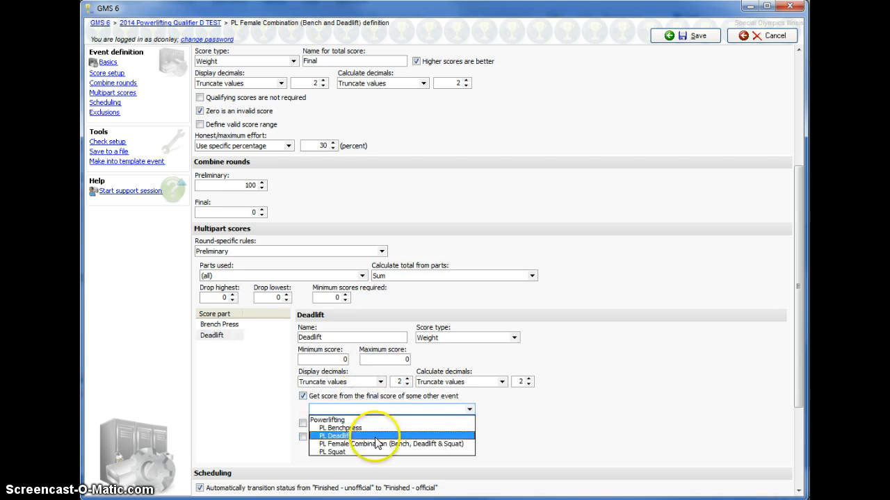
click(378, 436)
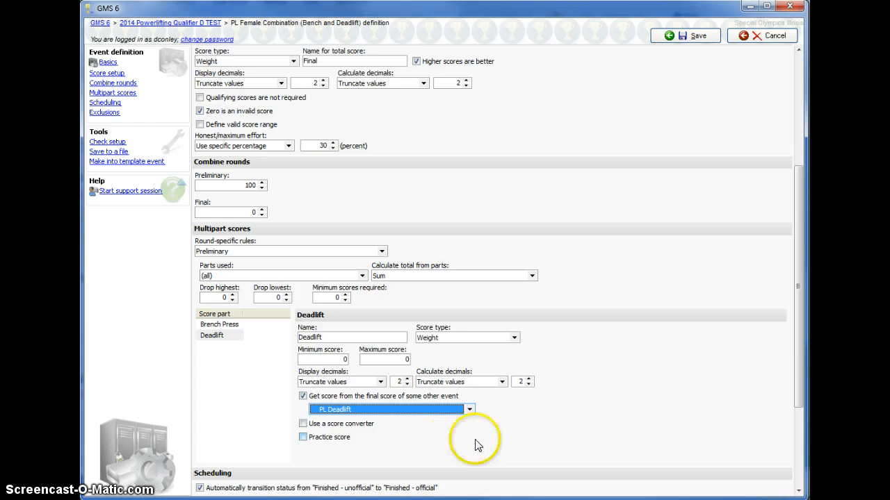
click(254, 403)
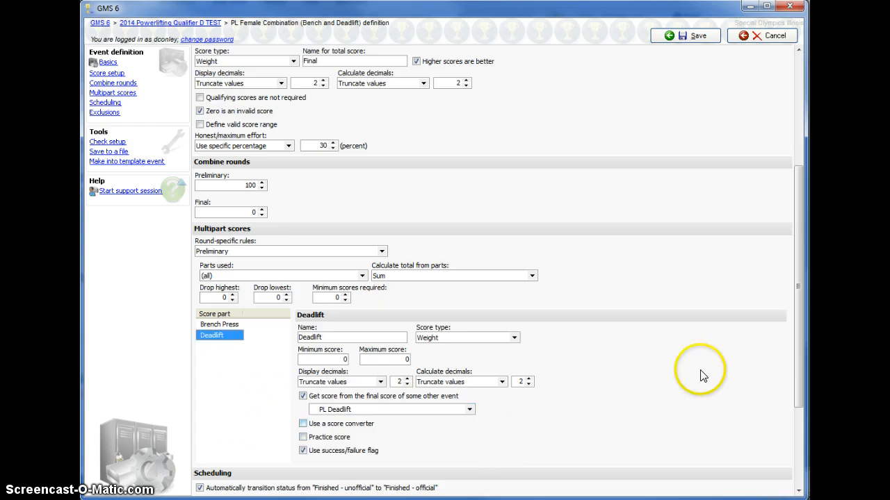
Step: Allow both female and male entrants in the event's exclusions and save the event definition
scroll(798, 265, down, 5)
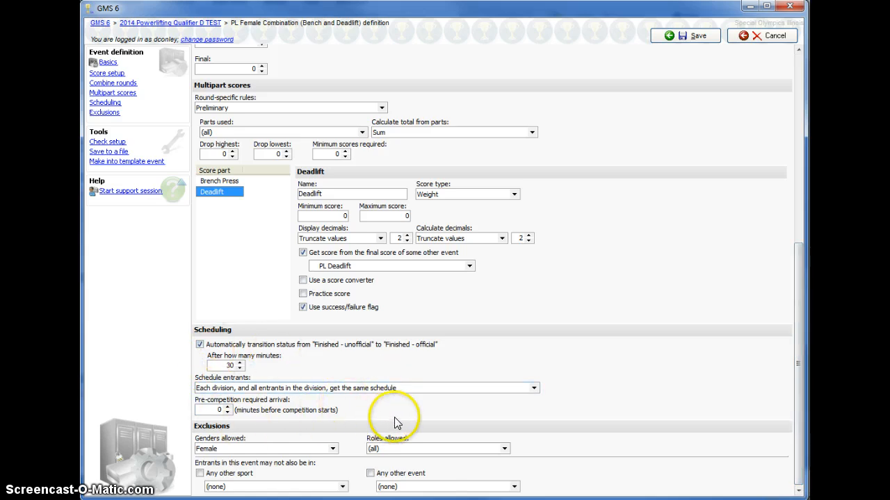
click(269, 449)
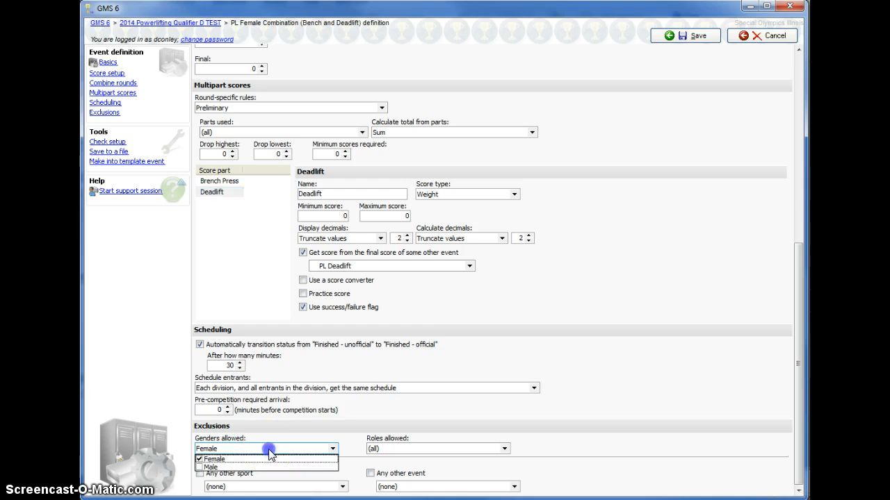
click(200, 459)
click(199, 459)
click(201, 465)
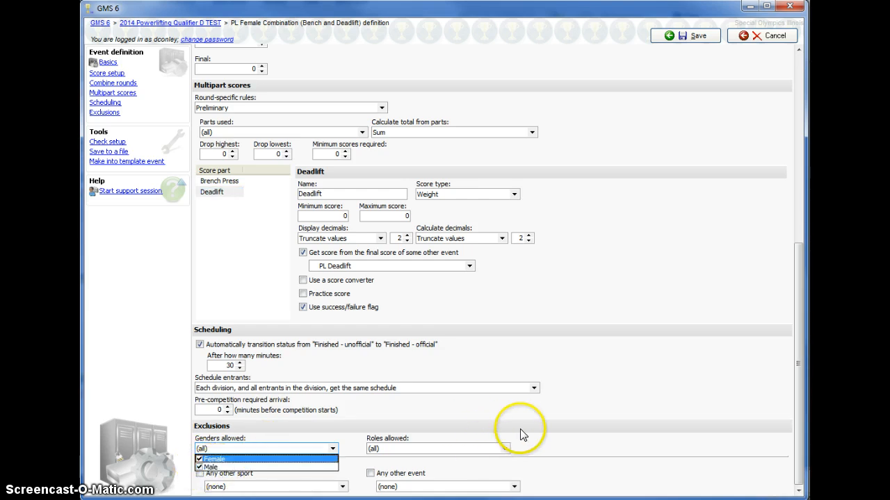
click(550, 425)
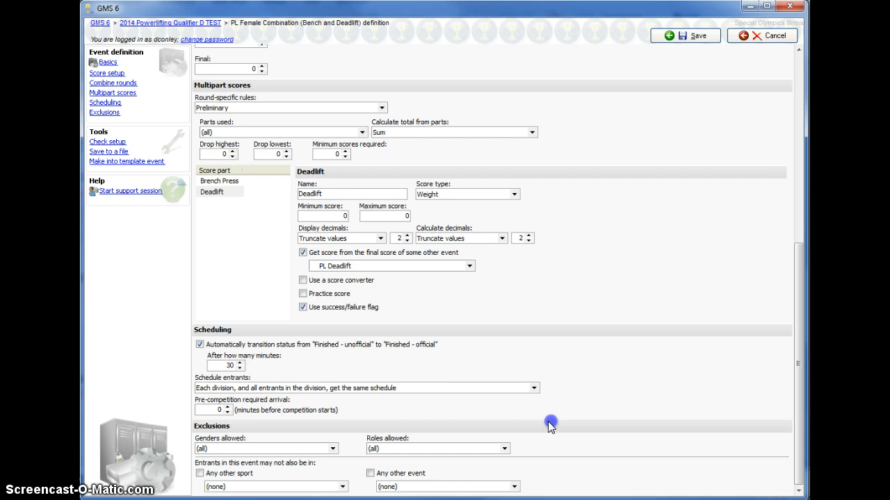
click(695, 35)
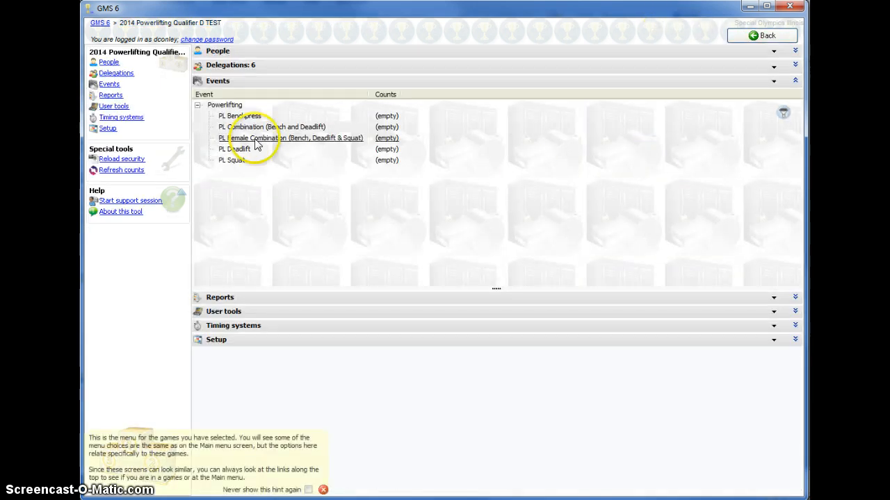
Step: Open the definition of the PL Female Combination (Bench, Deadlift & Squat) event and rename it PL Combination (Bench, Deadlift & Squat)
click(267, 139)
right_click(269, 142)
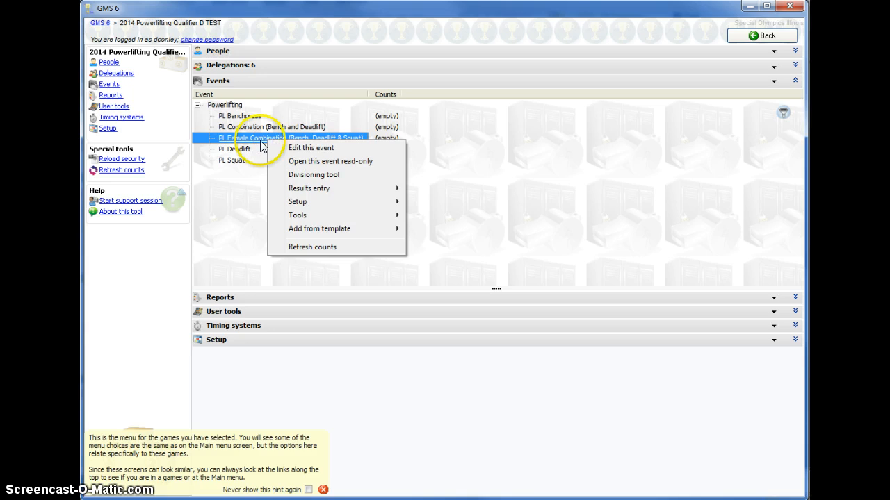
click(313, 201)
click(460, 201)
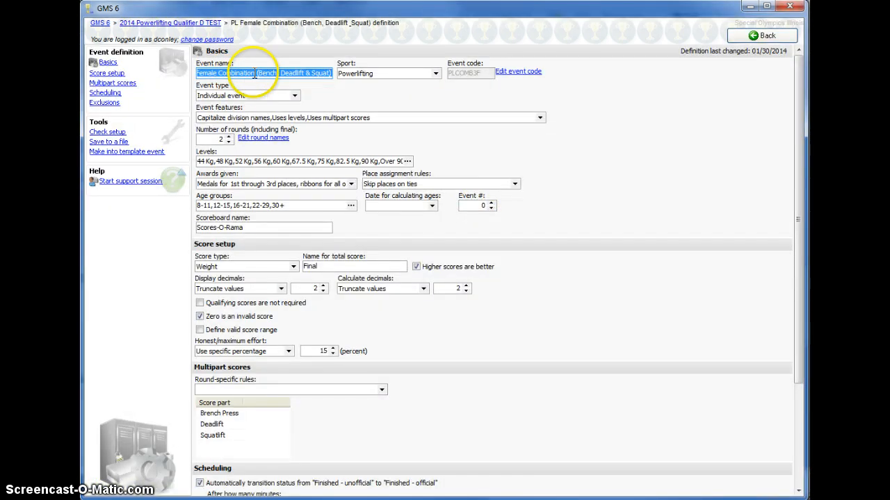
click(218, 73)
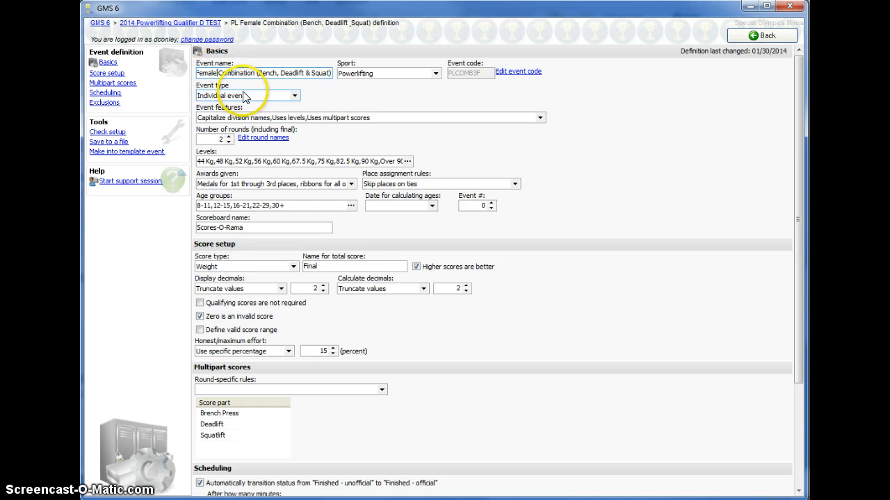
key(BackSpace)
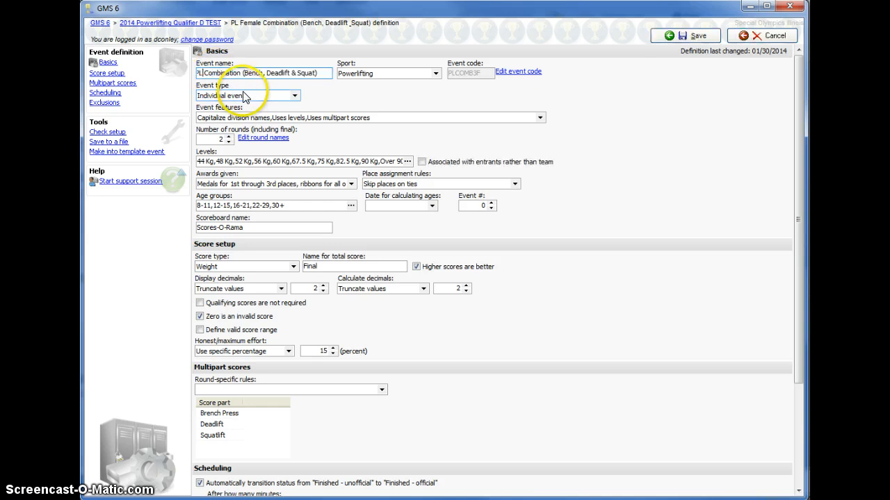
Step: Change the event code to PLCOMB3 and enable the feature that combines rounds to get the final score
click(520, 71)
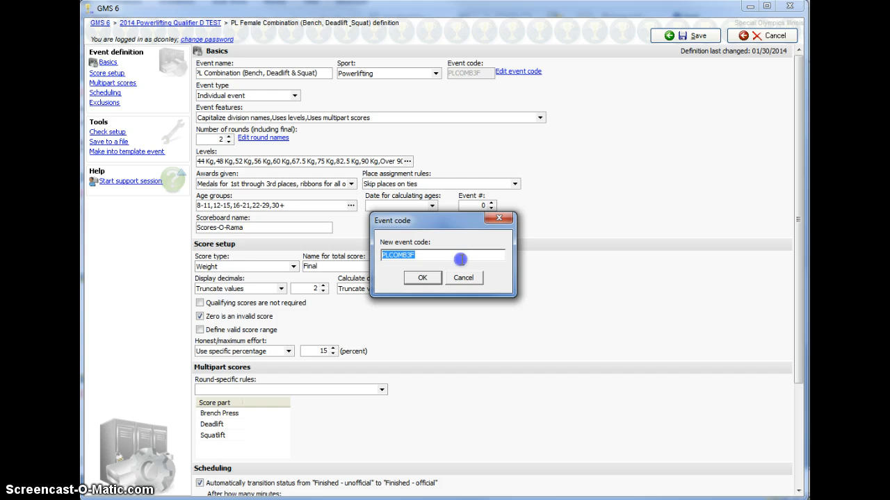
click(422, 278)
click(338, 275)
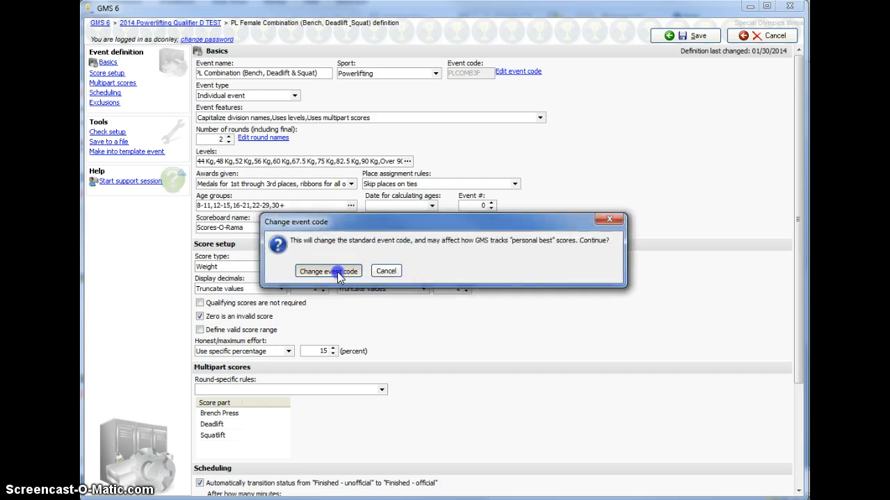
click(337, 119)
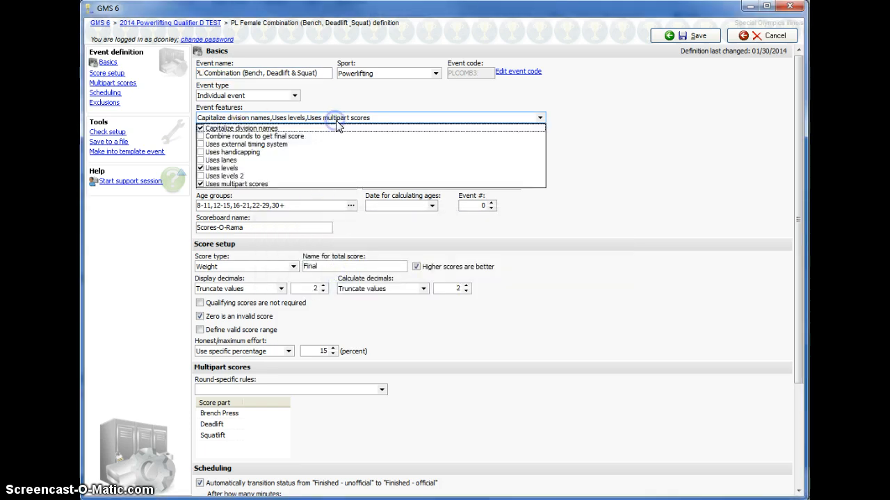
click(270, 136)
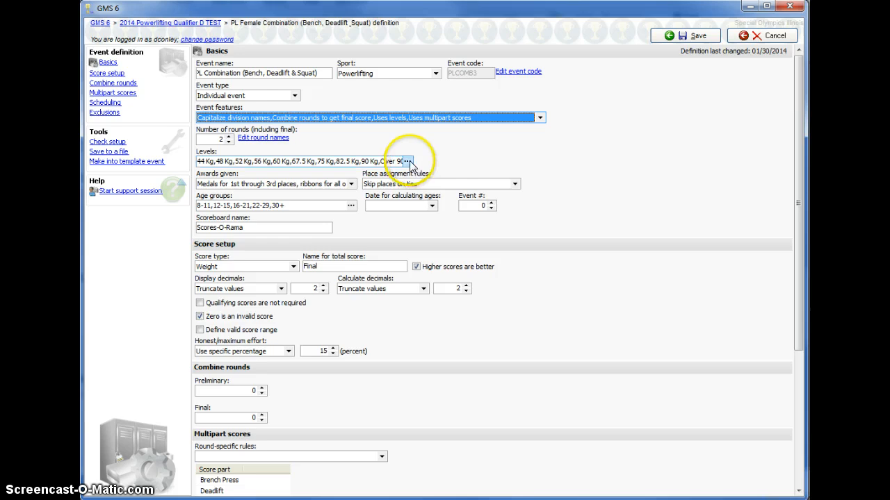
Step: Delete all the existing weight levels of the event
click(407, 161)
click(346, 202)
click(345, 202)
click(345, 202)
click(345, 201)
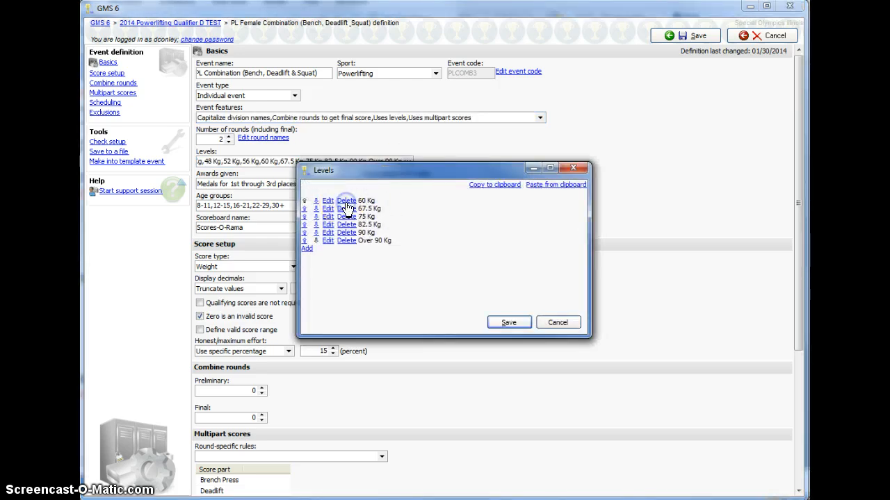
click(346, 201)
click(345, 202)
click(345, 202)
double_click(345, 202)
click(324, 201)
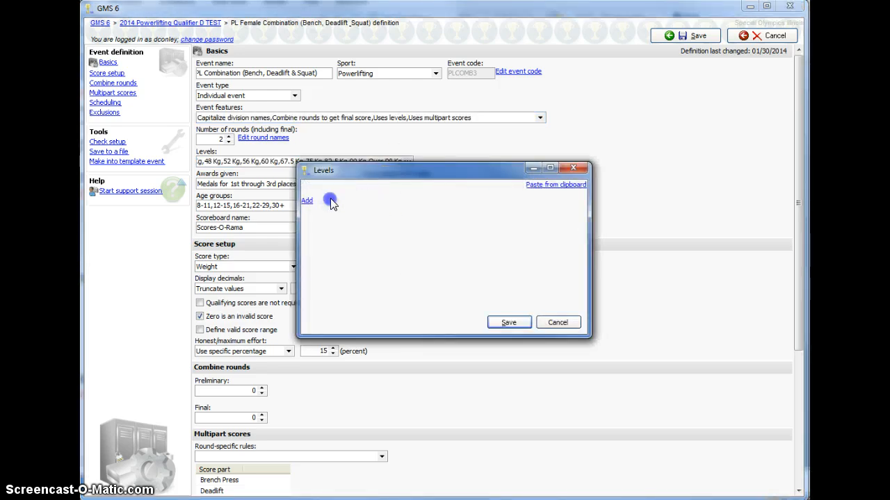
Step: Paste in the copied levels, Level A - 53kg through Level Q - 84+kg, and save the level list
click(306, 200)
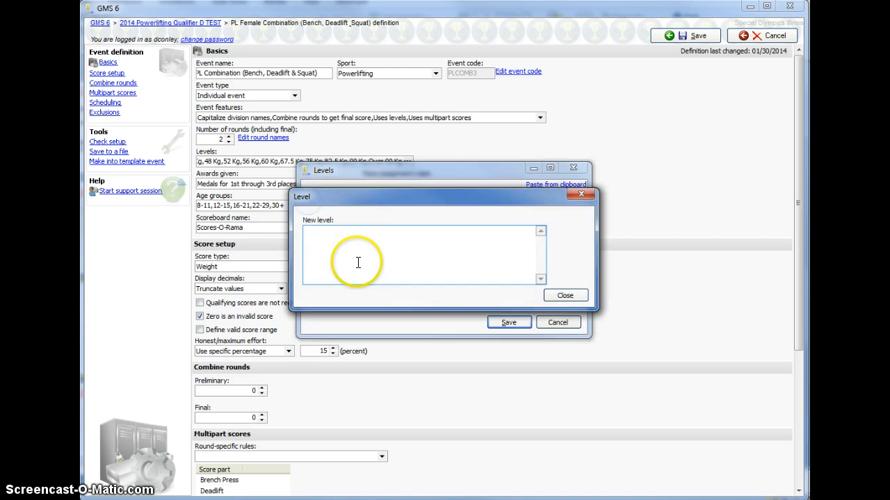
right_click(366, 256)
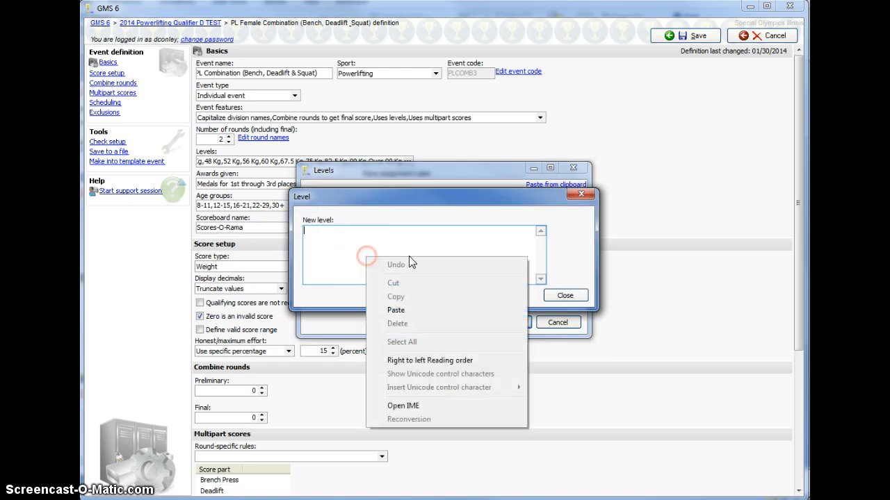
click(410, 314)
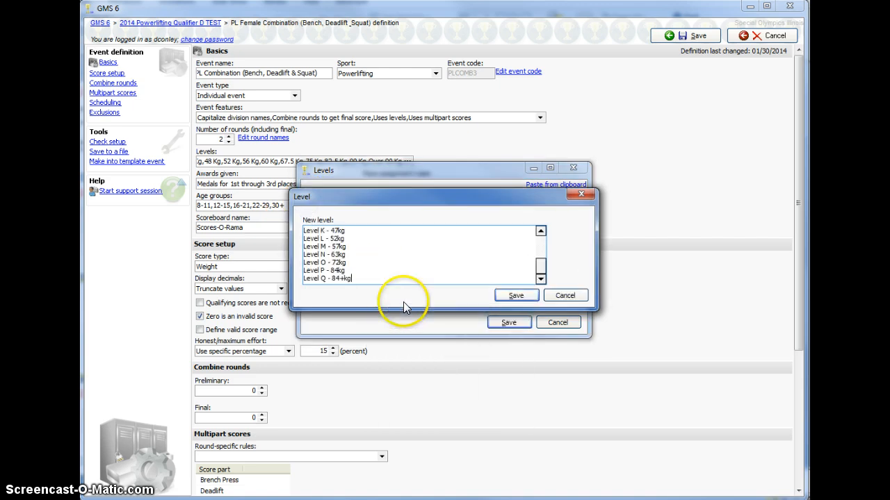
click(521, 295)
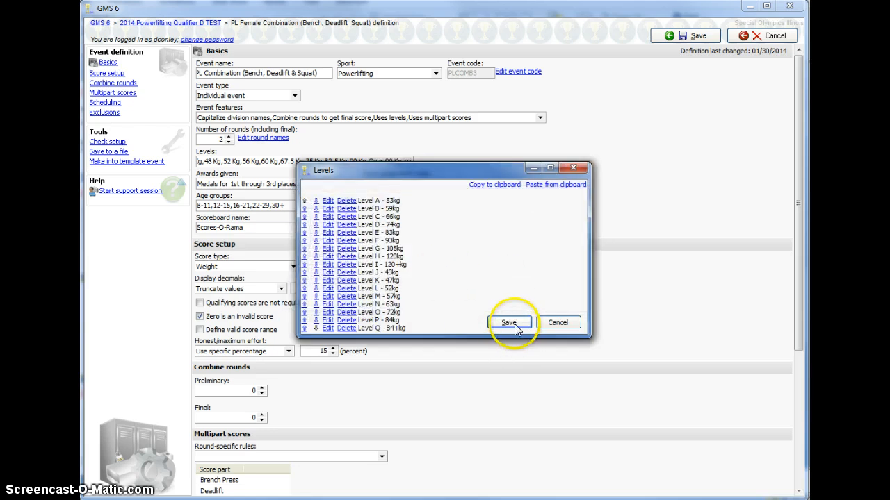
click(509, 322)
Step: Set the place assignment rules to Don't skip places on ties and clear out the existing age groups
click(379, 184)
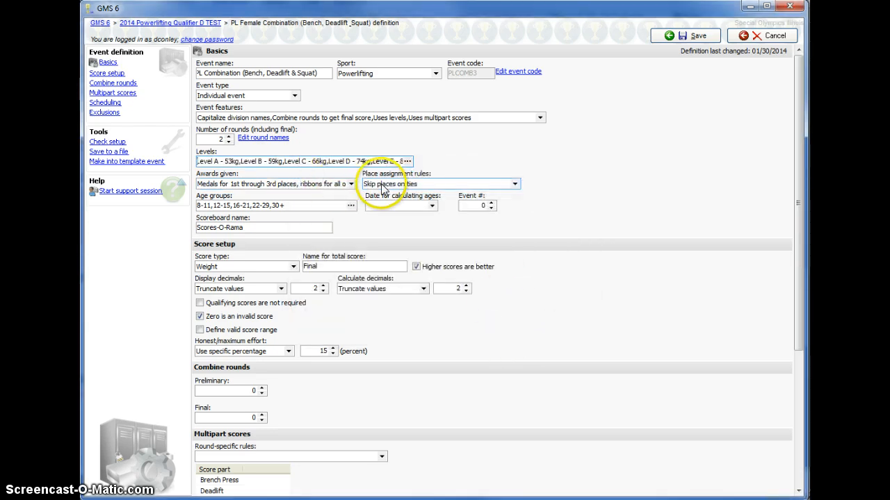
click(383, 201)
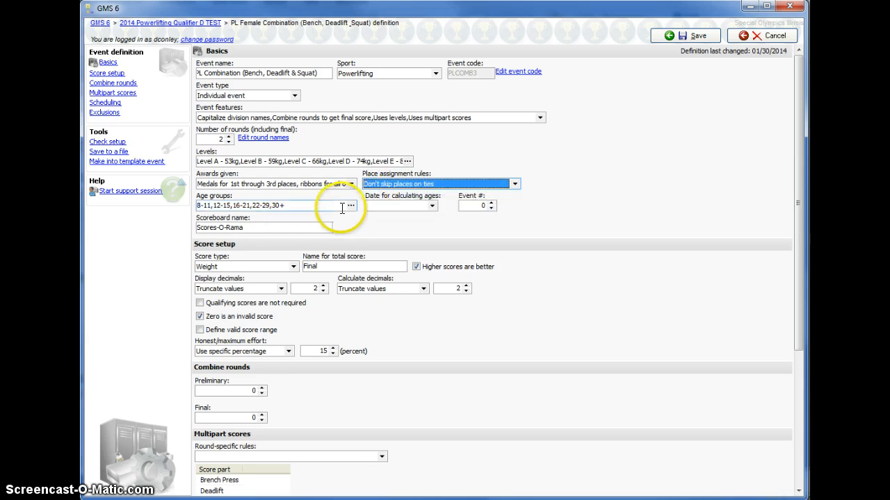
click(351, 207)
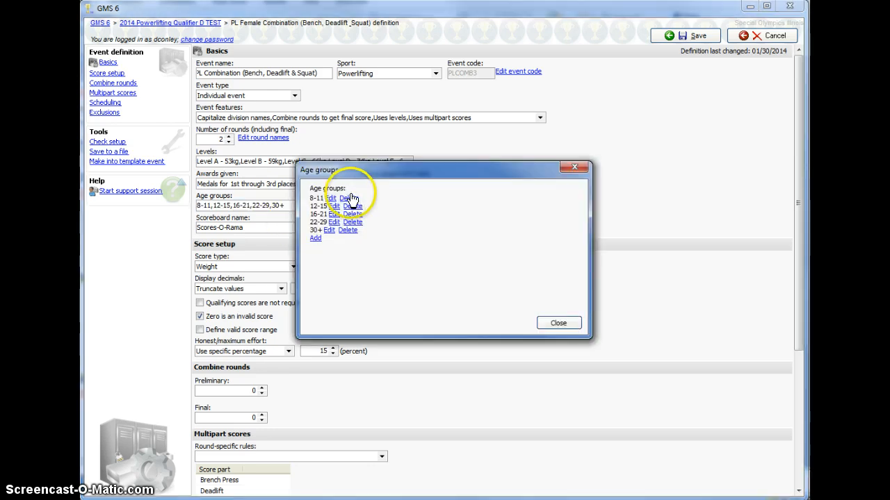
click(347, 198)
click(347, 198)
click(347, 198)
click(347, 198)
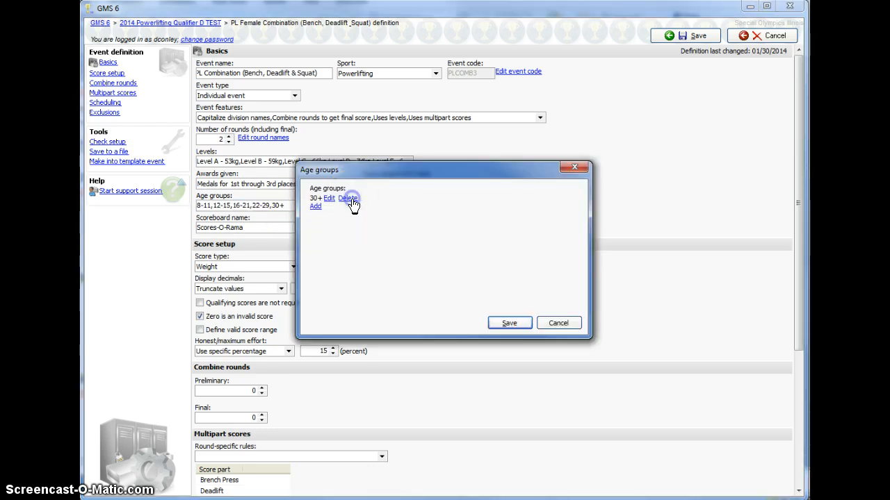
Step: Add age groups starting at 14, 22 and 30, and save the age group list
click(315, 199)
click(388, 259)
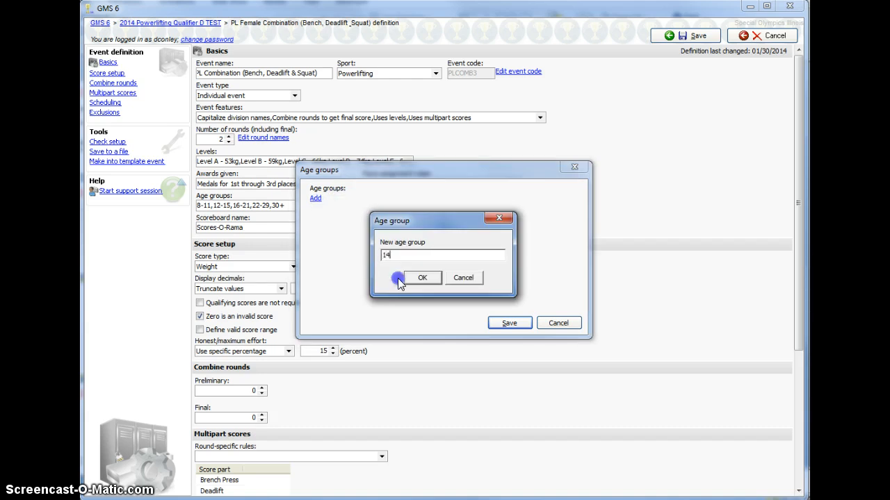
click(422, 278)
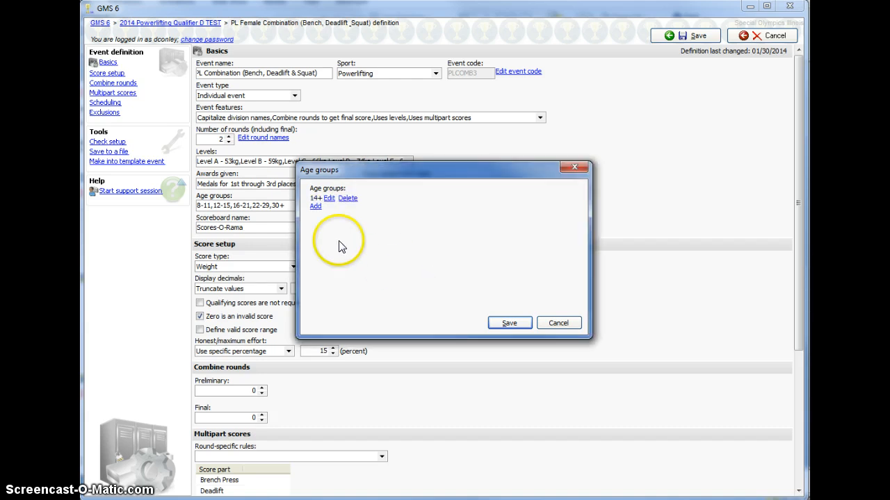
click(316, 206)
text(22)
click(430, 278)
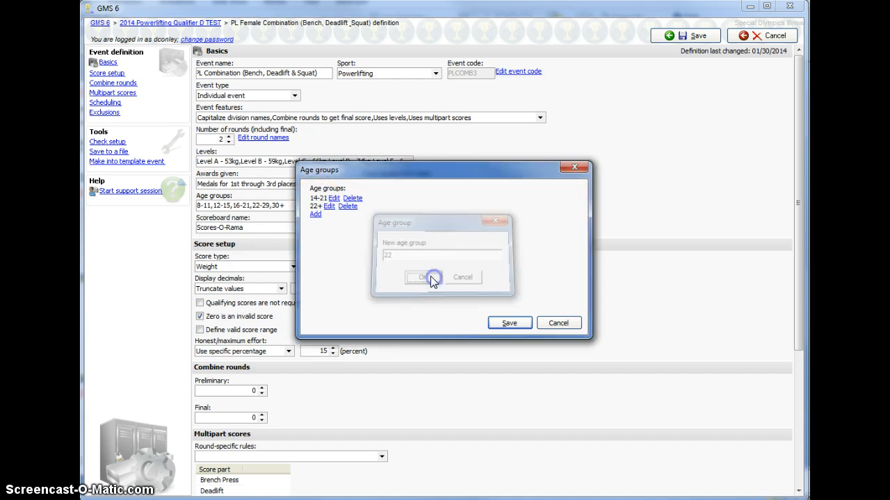
click(315, 214)
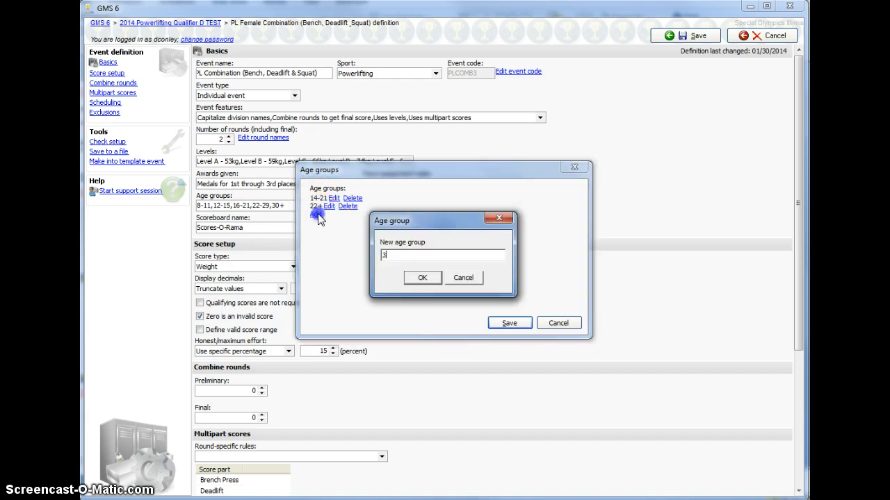
click(421, 280)
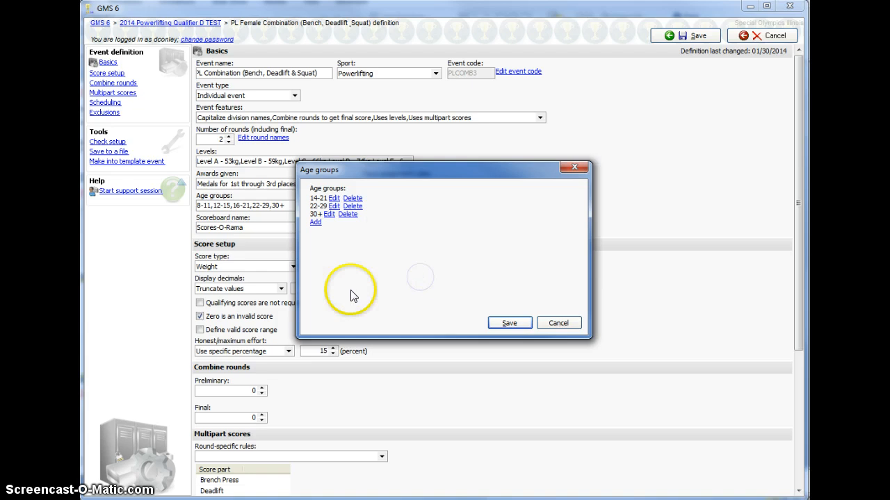
click(510, 324)
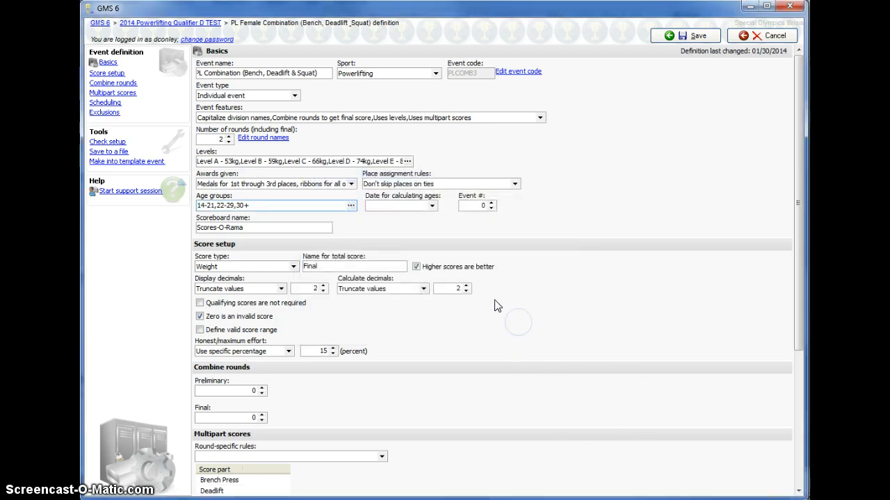
Step: Set the date for calculating ages to 12/31/2014 and clear the scoreboard name
click(431, 205)
click(372, 218)
click(453, 218)
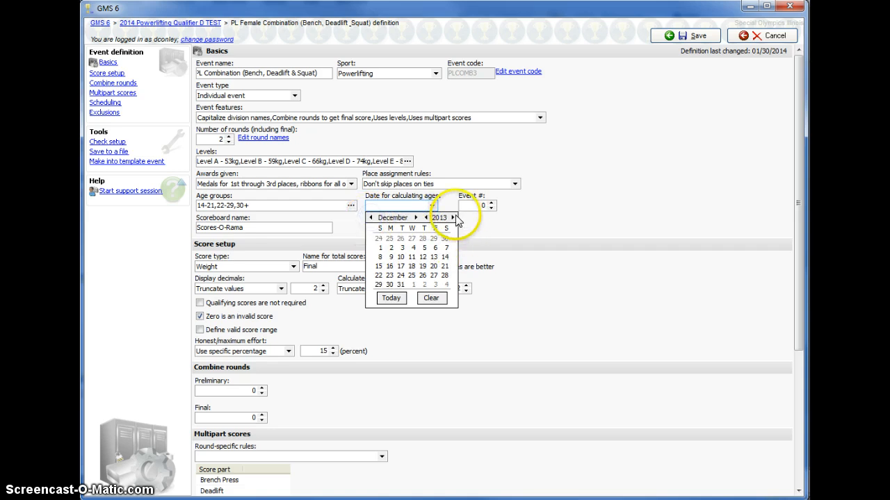
click(411, 275)
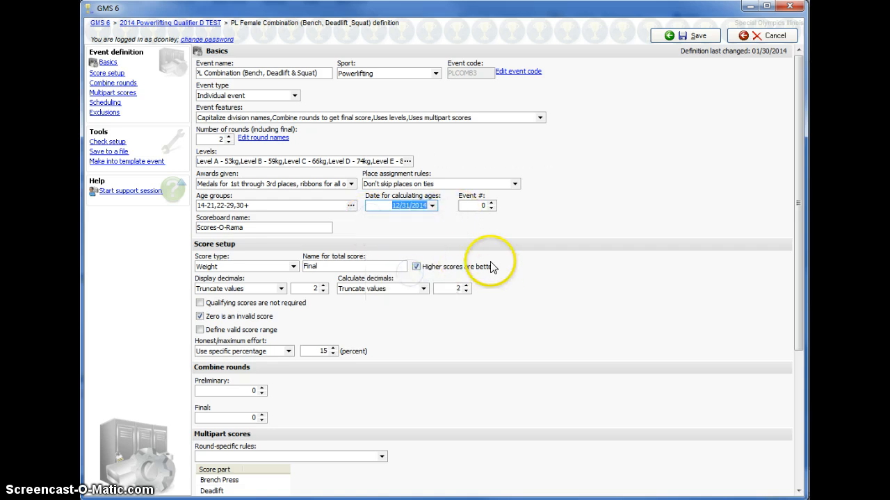
drag(294, 228, 181, 227)
key(Delete)
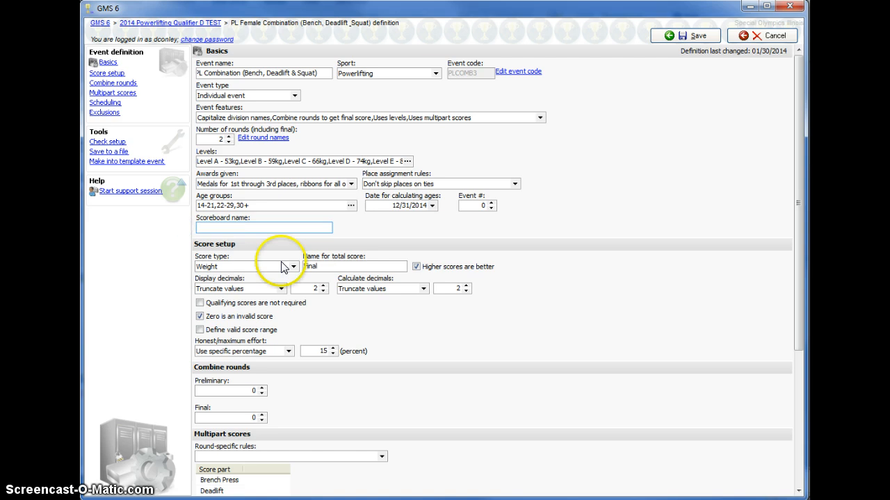
Step: Set the Preliminary share of the combined rounds to 100, then select the Preliminary multipart rules and check their parts used
scroll(478, 347, down, 5)
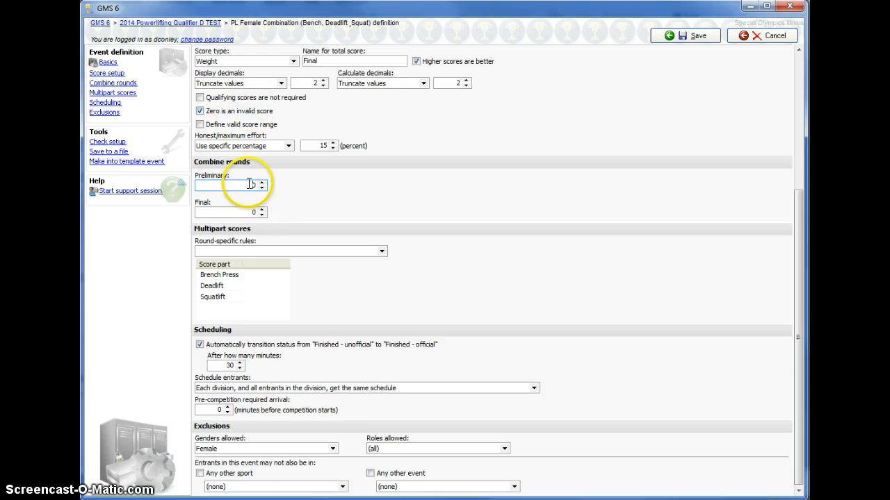
click(262, 183)
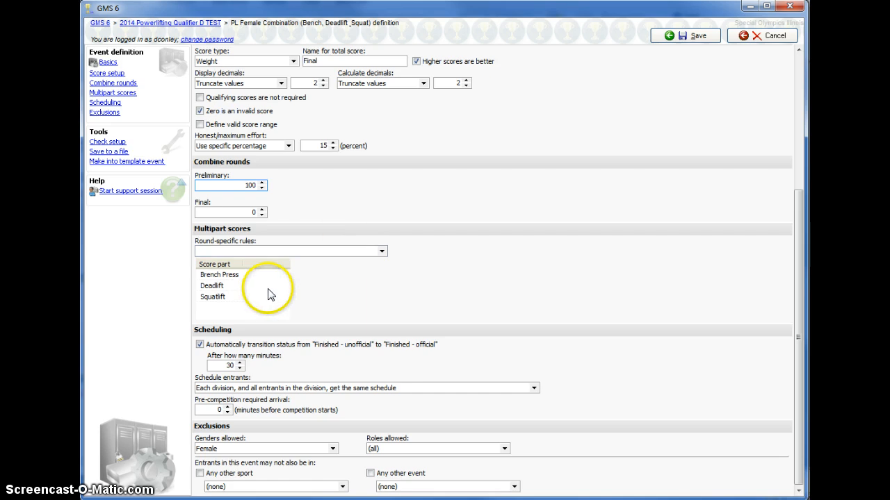
click(369, 256)
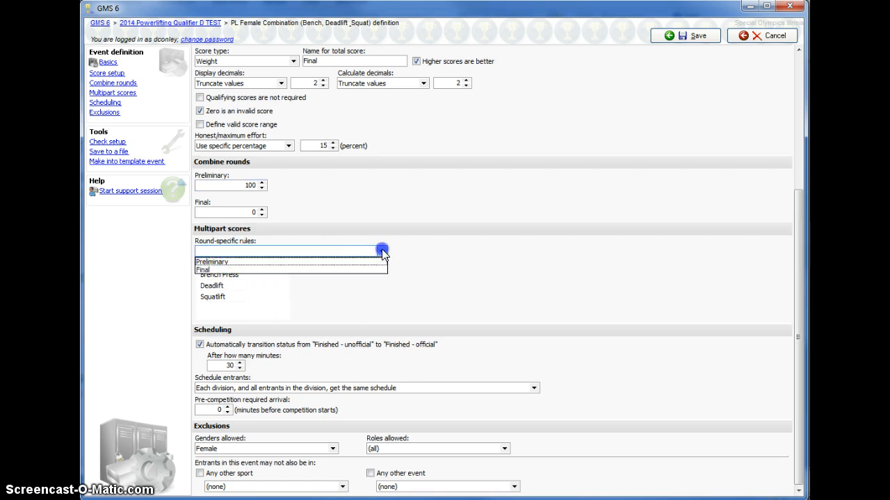
click(221, 259)
click(251, 275)
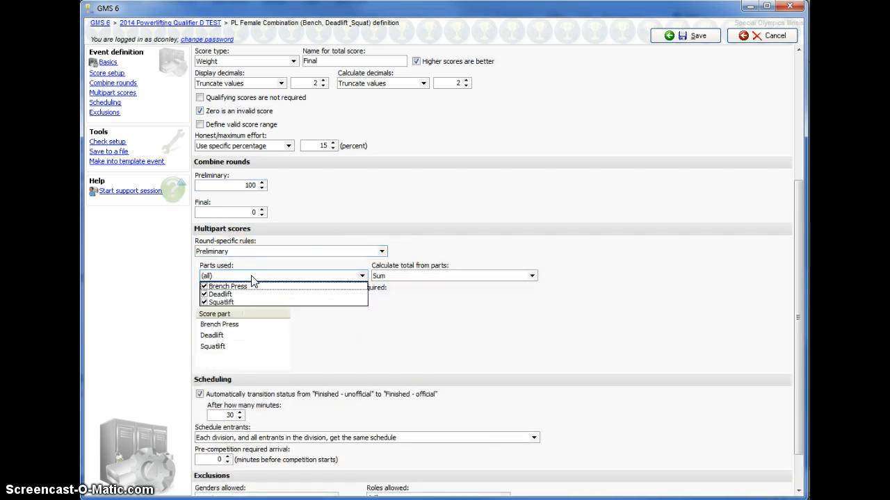
click(410, 277)
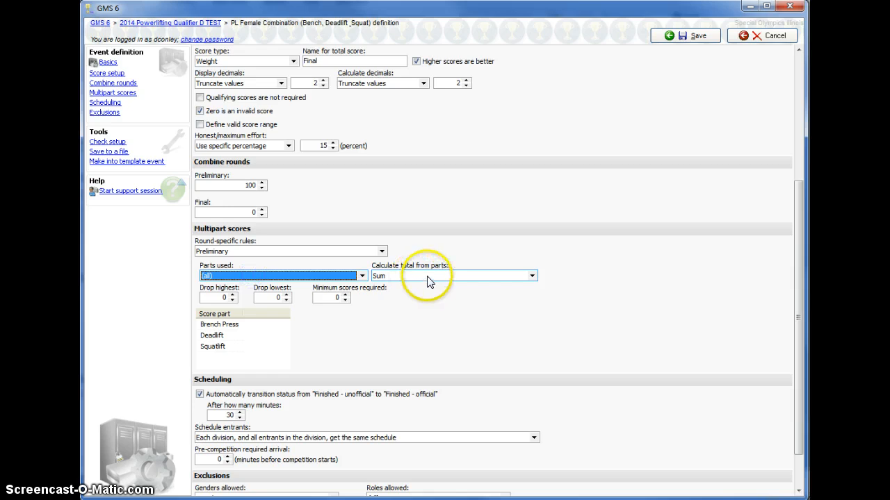
Step: Switch the round-specific rules to Final, check the parts used, and open the Deadlift score part's settings
click(262, 252)
click(258, 267)
click(257, 276)
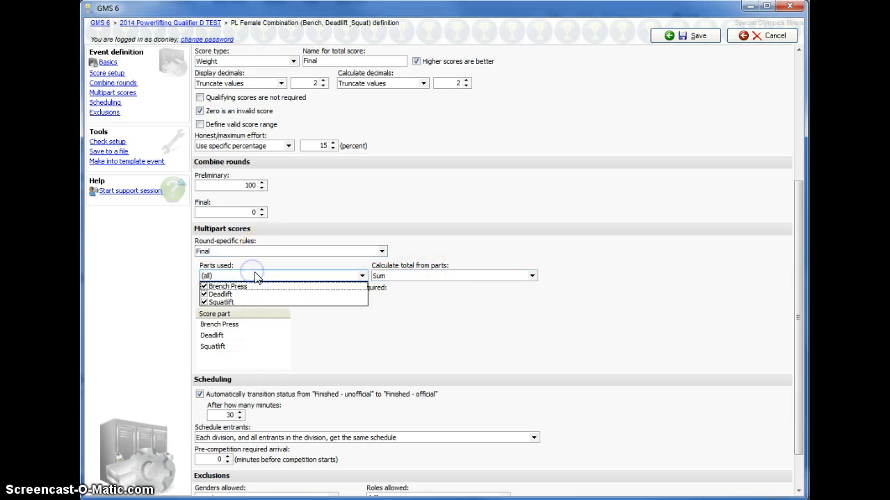
click(255, 276)
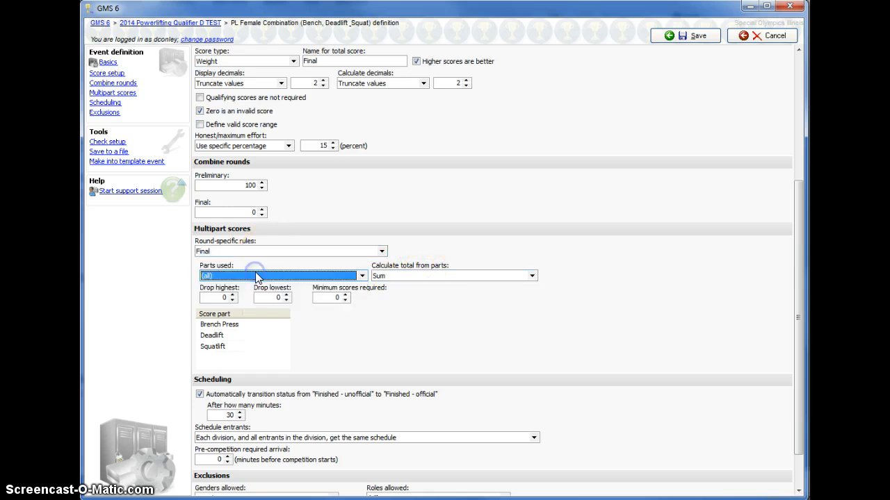
click(214, 337)
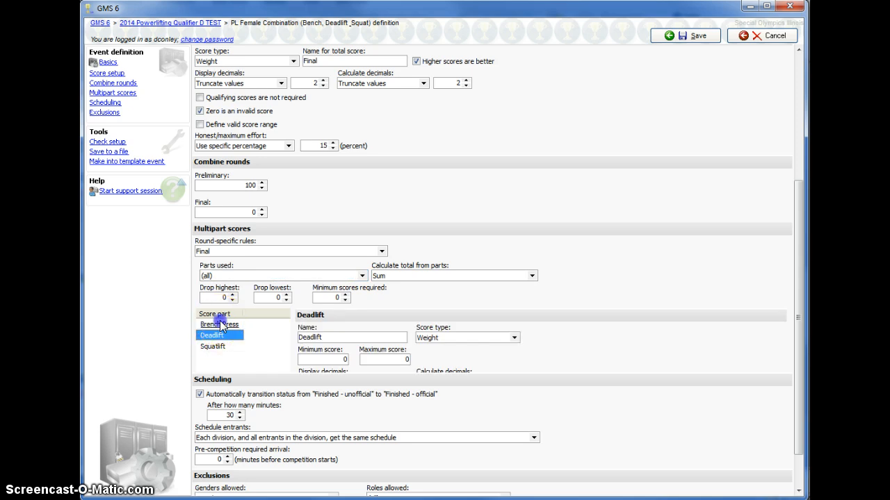
Step: Link the Brench Press score part to the final score of the PL Benchpress event and turn off its success/failure flag
click(220, 324)
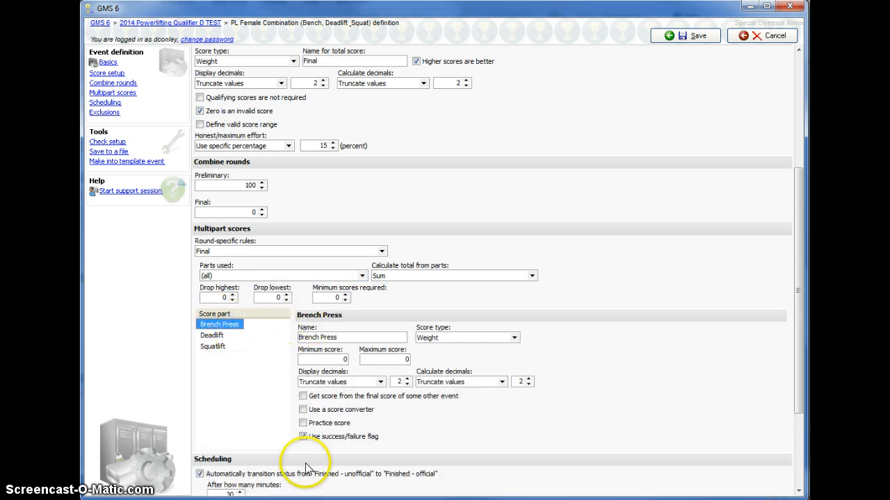
click(373, 396)
click(370, 410)
click(368, 421)
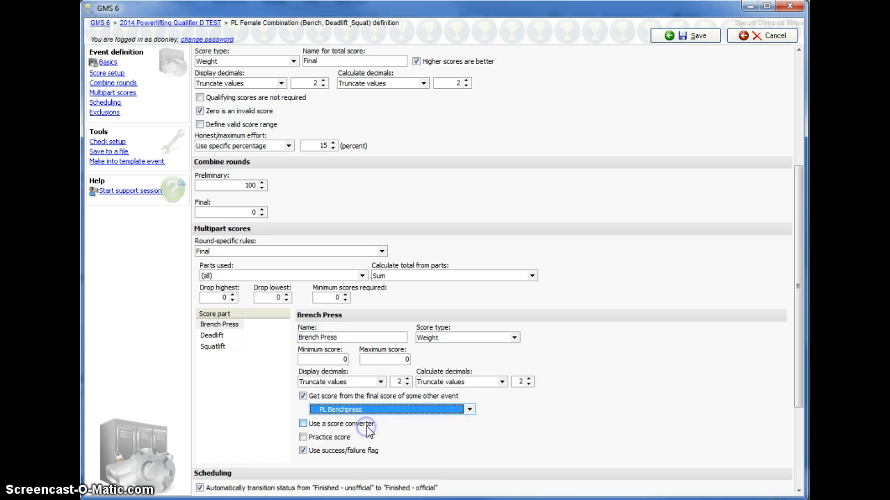
click(374, 454)
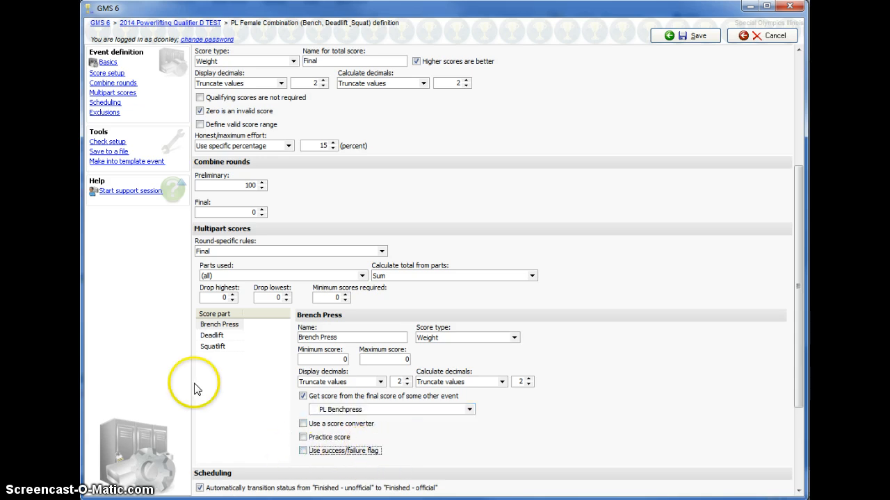
Step: Make the Deadlift score part get its score from the final score of the PL Deadlift event
click(212, 337)
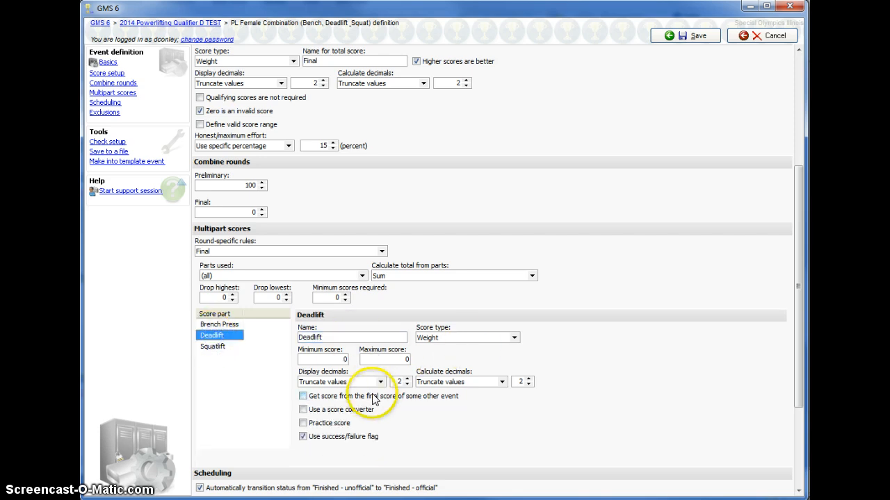
click(347, 397)
click(364, 415)
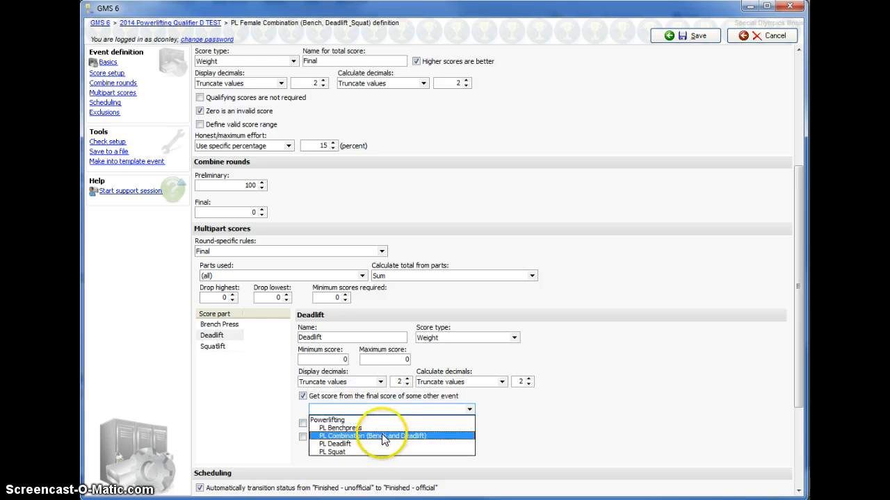
click(393, 443)
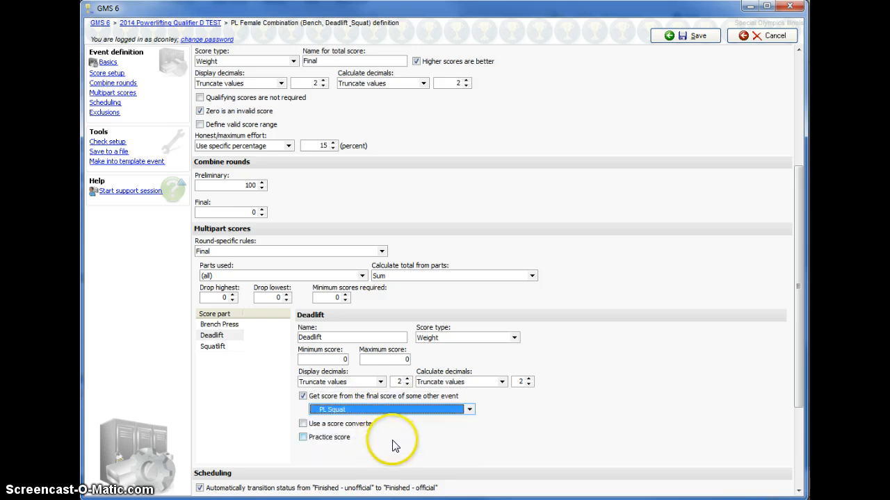
scroll(349, 422, up, 1)
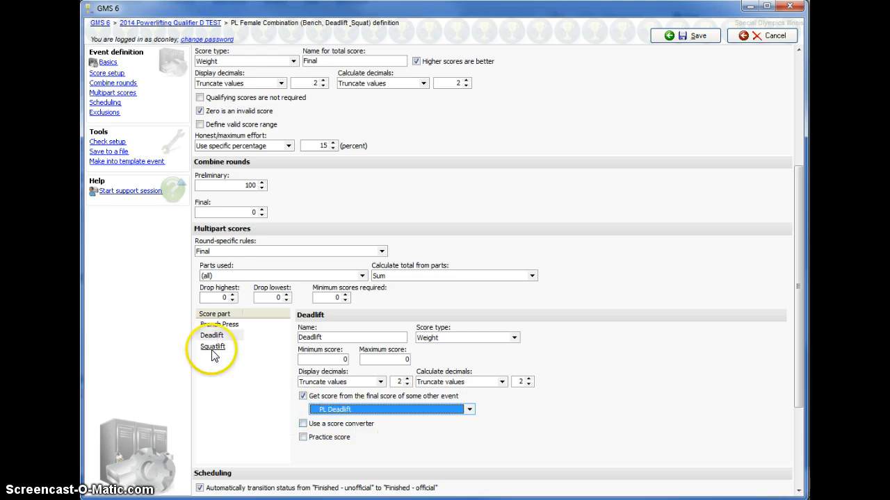
Step: Make the Squatlift score part get its score from the final score of the PL Squat event
click(212, 348)
click(351, 411)
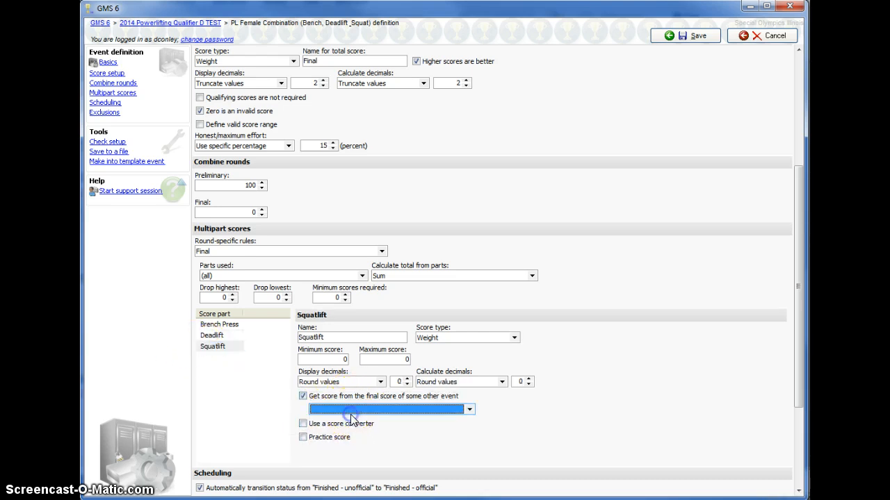
click(361, 411)
click(350, 450)
click(239, 396)
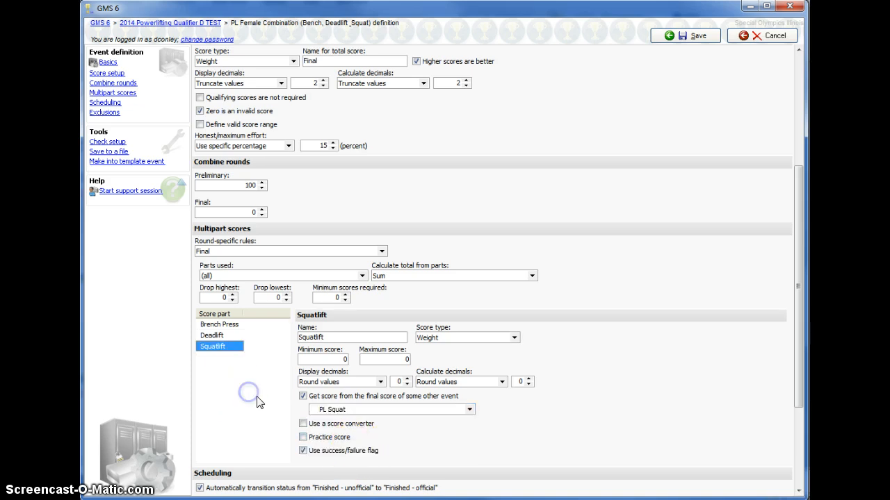
Step: Allow males as well as females in the event's exclusions and save the event definition
drag(798, 253, 784, 393)
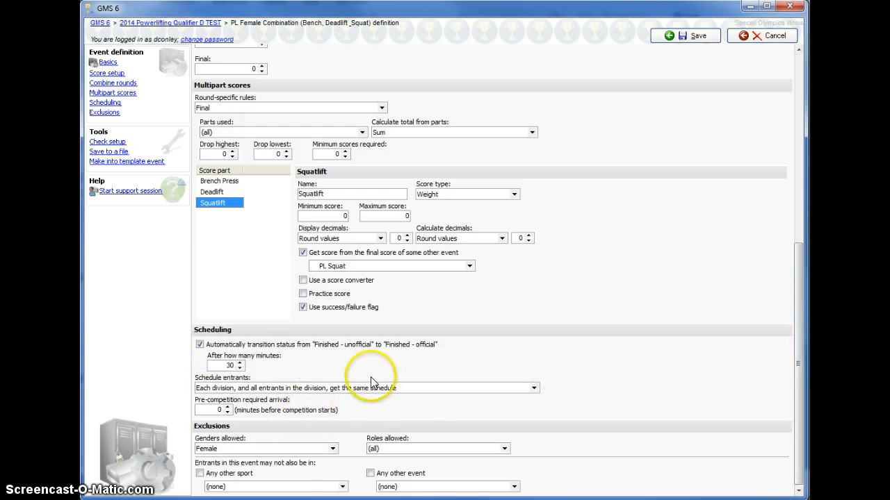
click(325, 450)
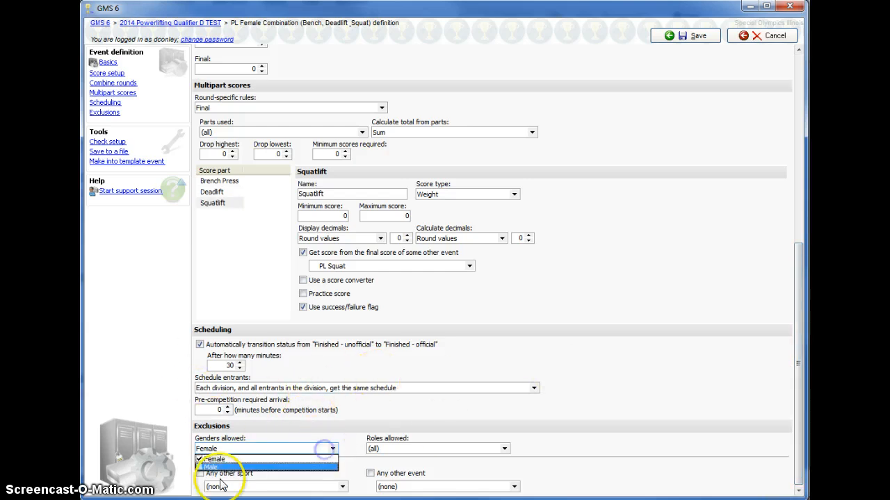
click(198, 467)
click(503, 422)
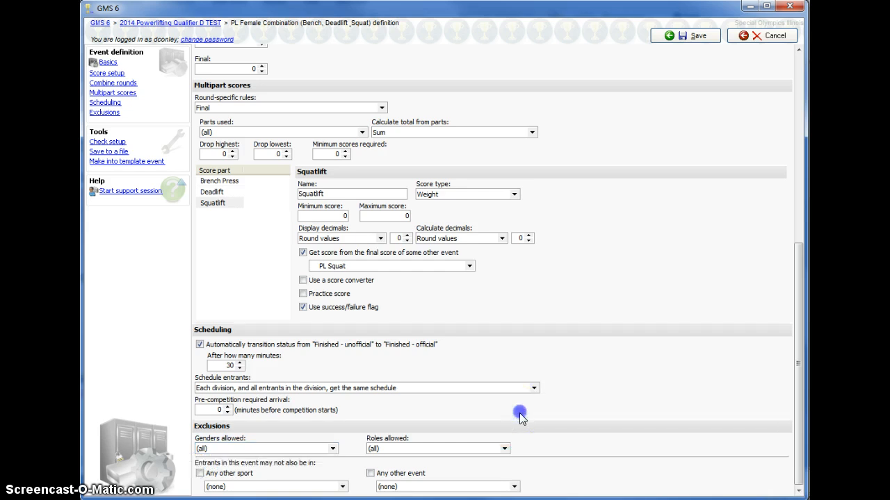
click(694, 36)
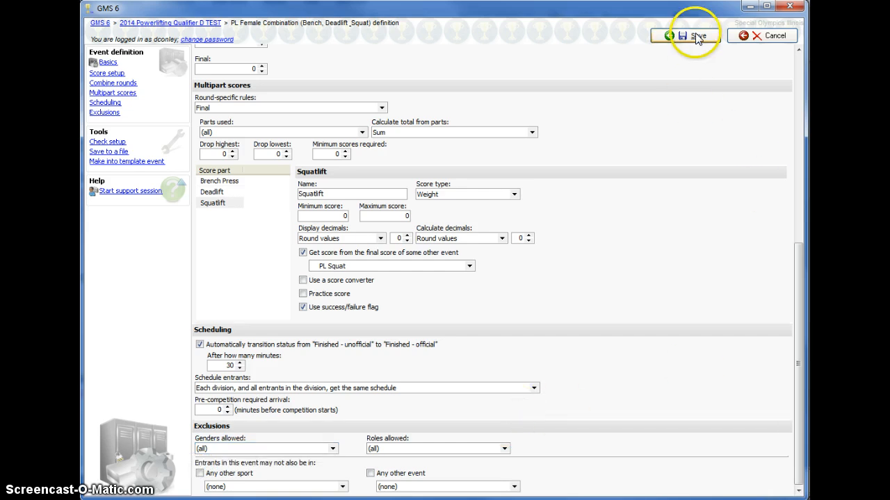